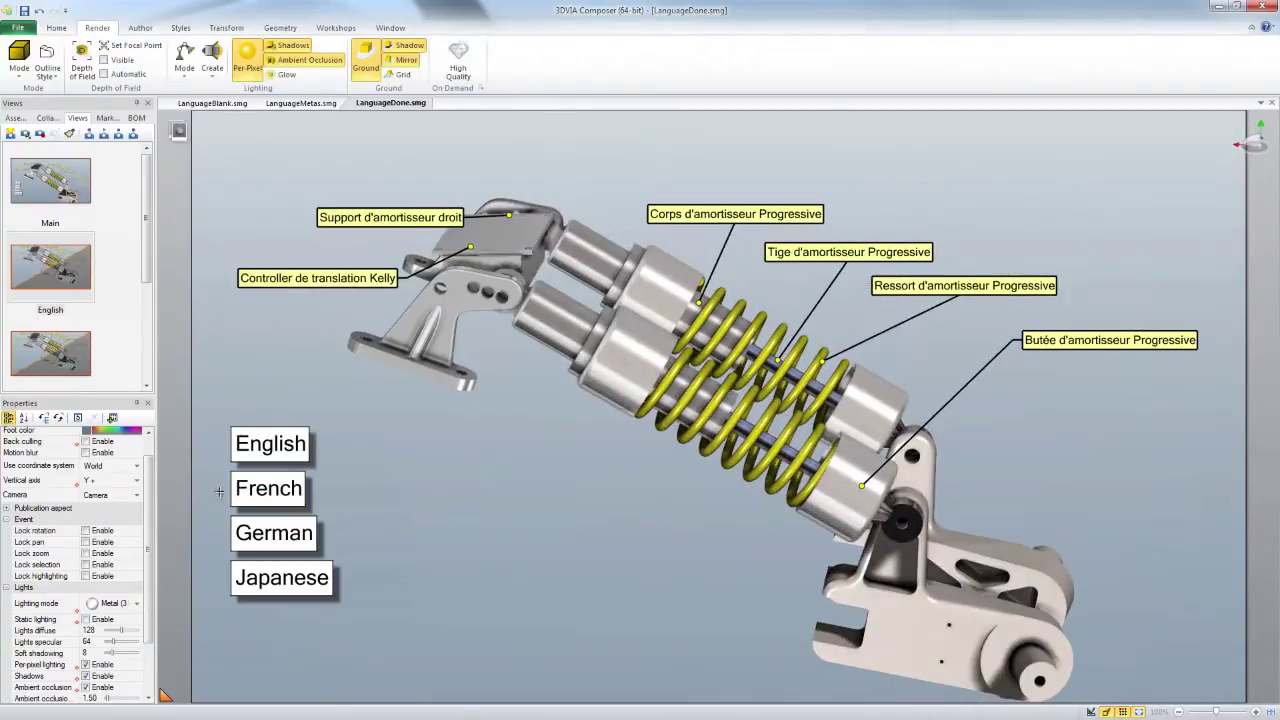
- Show the shock absorber labels in French, German and Japanese using the language links beside the model
click(269, 488)
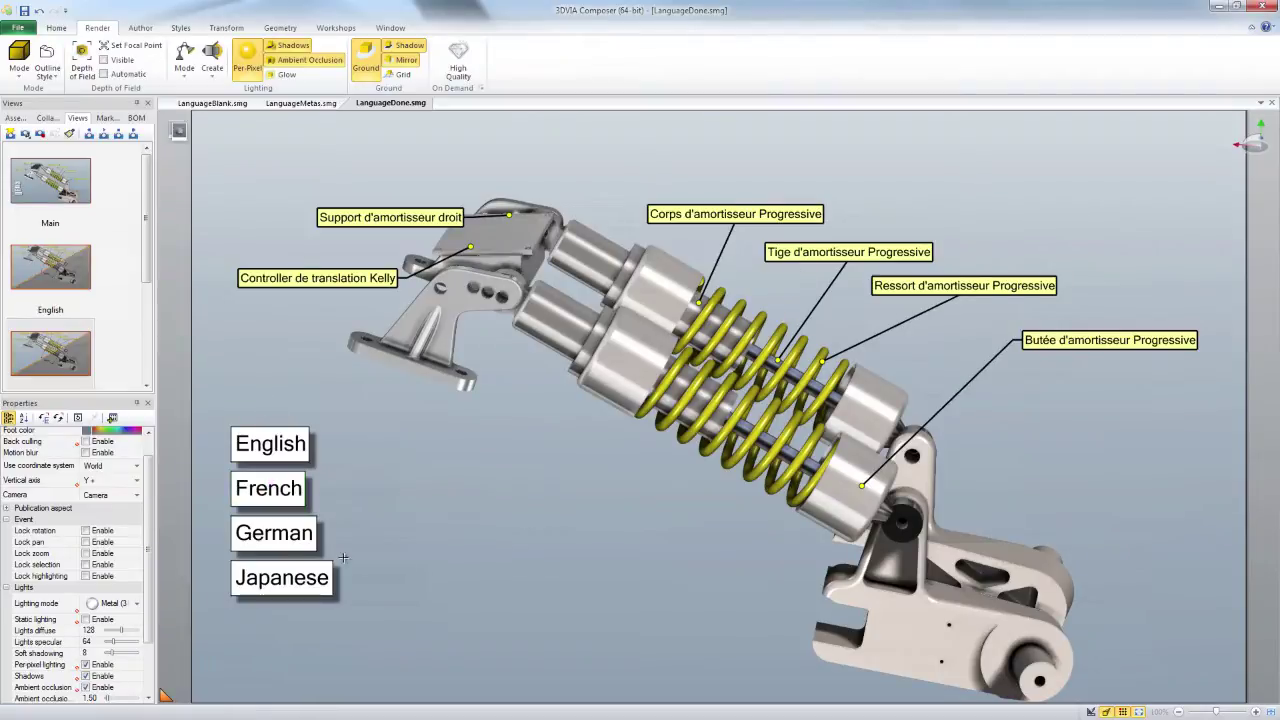
click(288, 532)
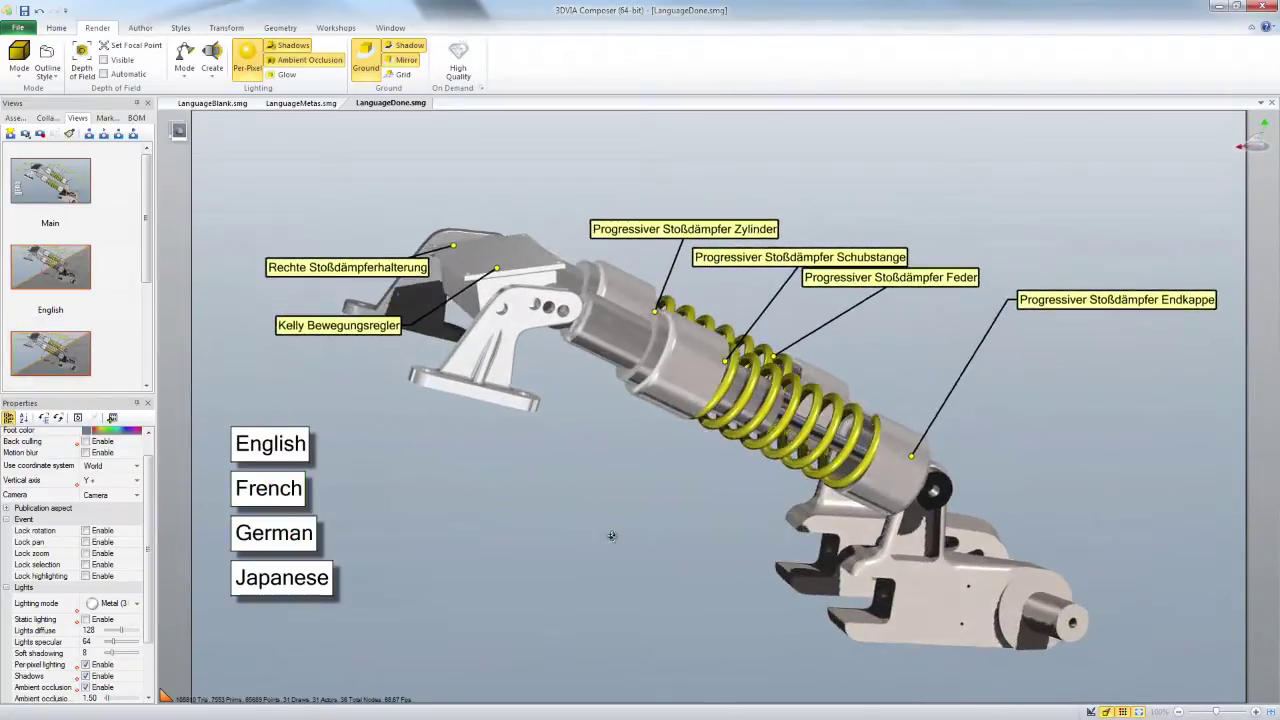
click(319, 571)
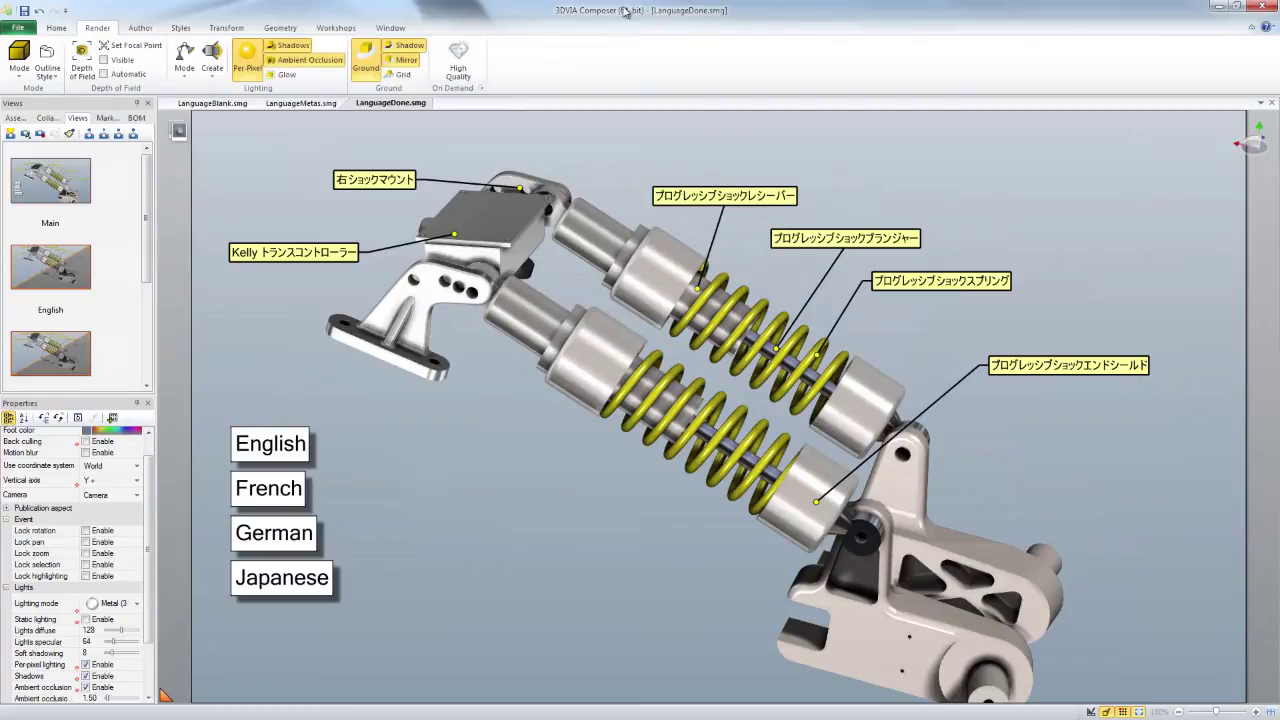
- Bring up the LanguageBlank.smg document and select all parts of the shock assembly
click(212, 103)
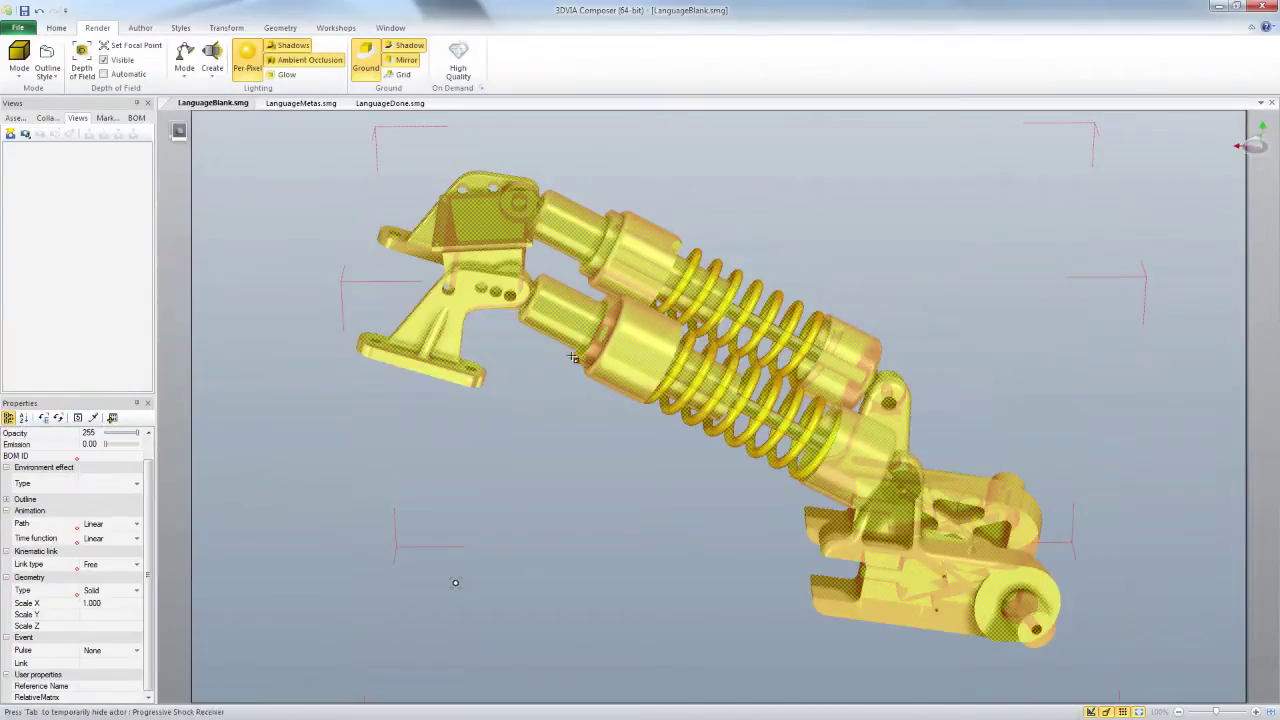
click(696, 454)
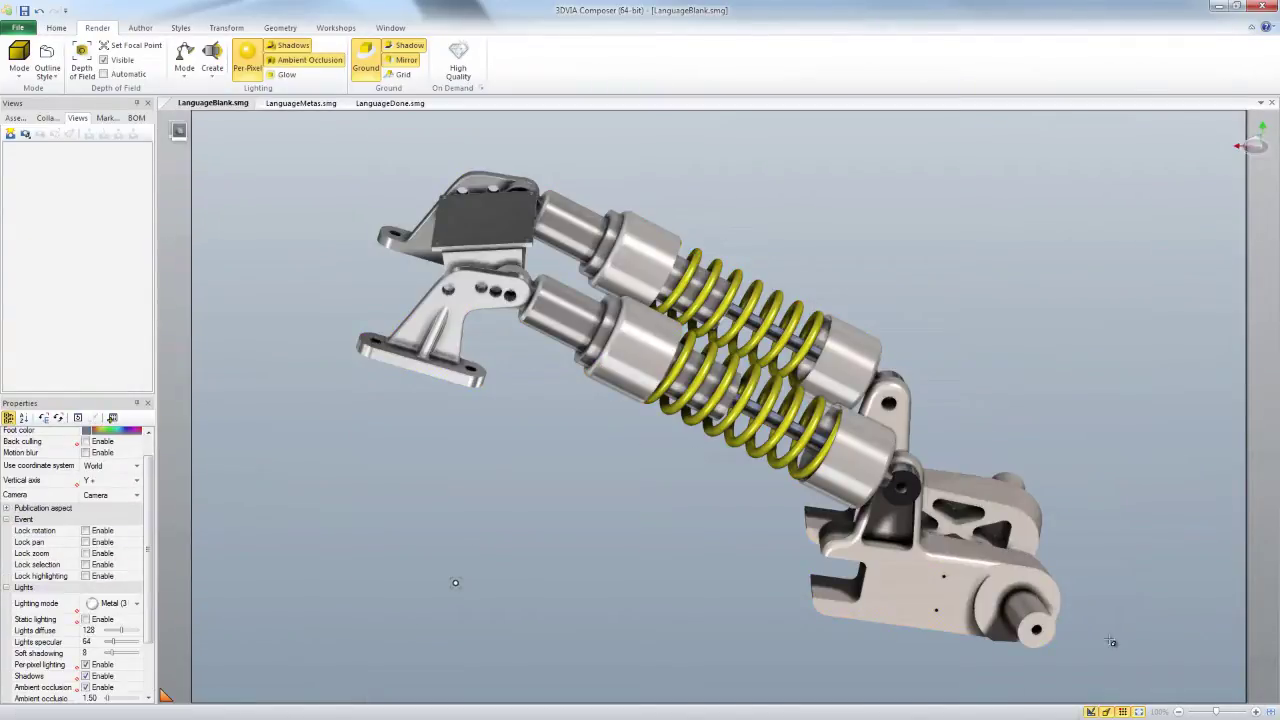
drag(1148, 671, 250, 110)
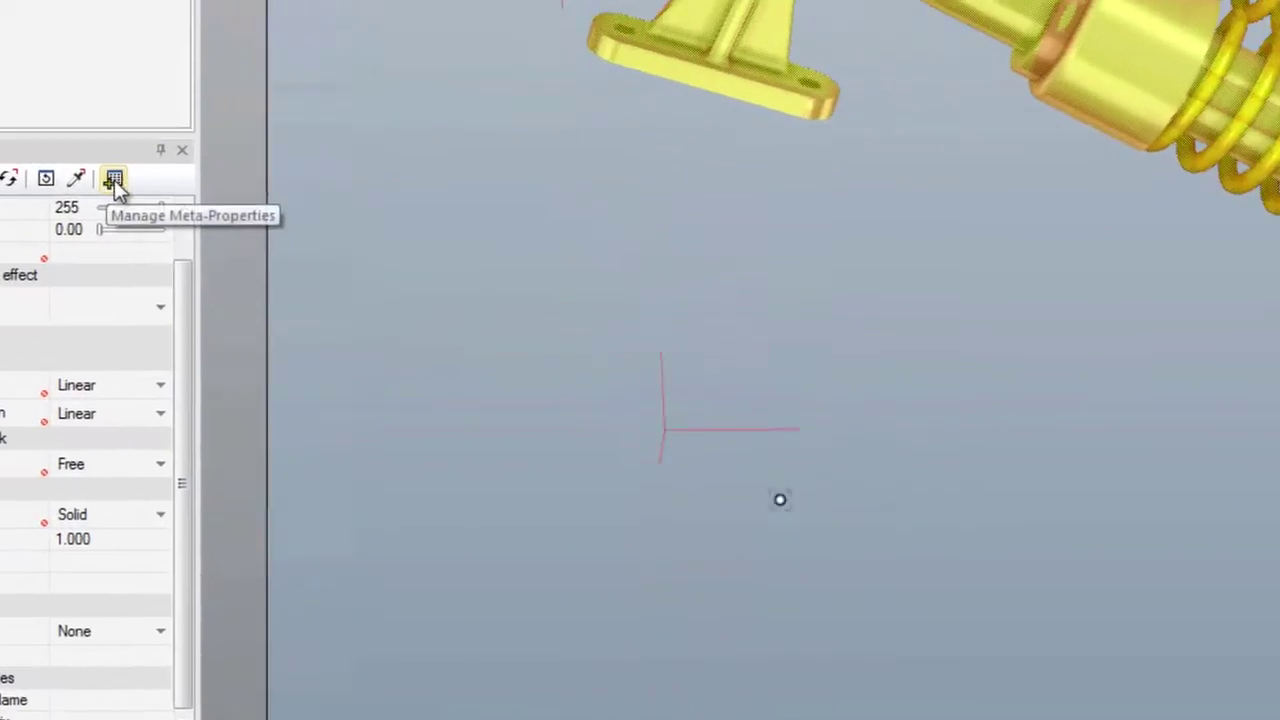
- Create a meta-property named English and add it to the selected parts
click(113, 182)
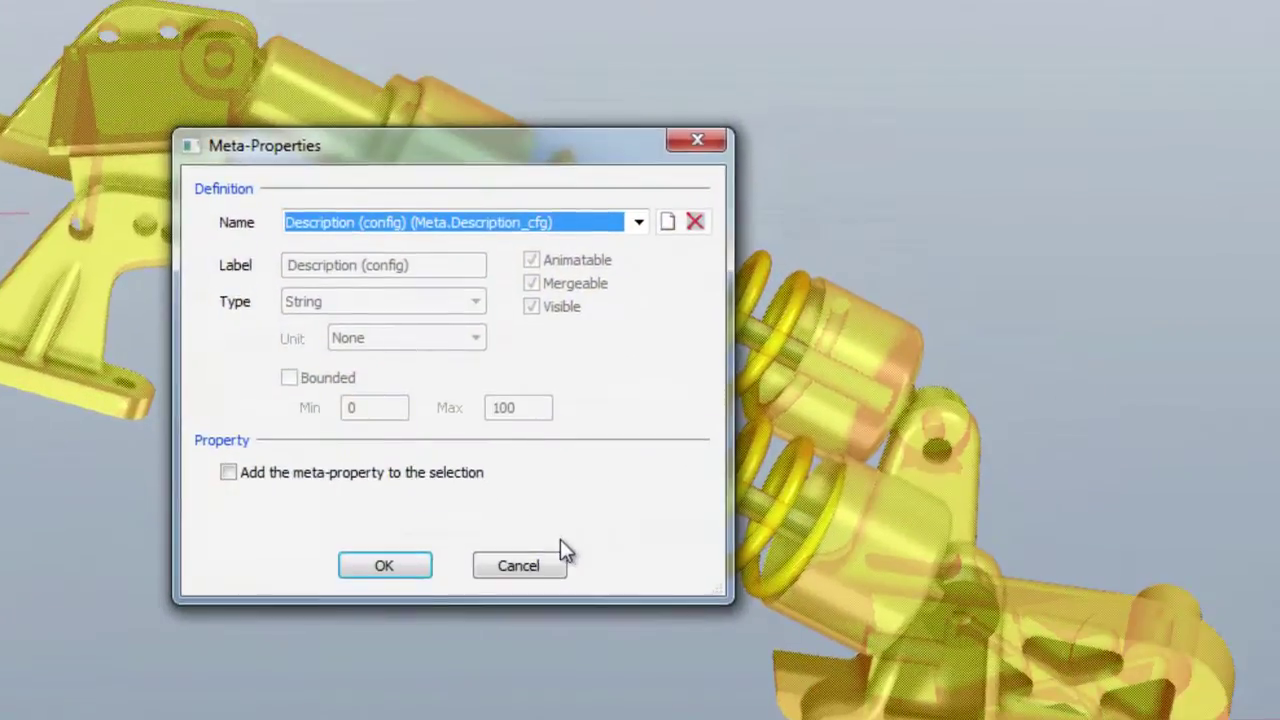
click(667, 222)
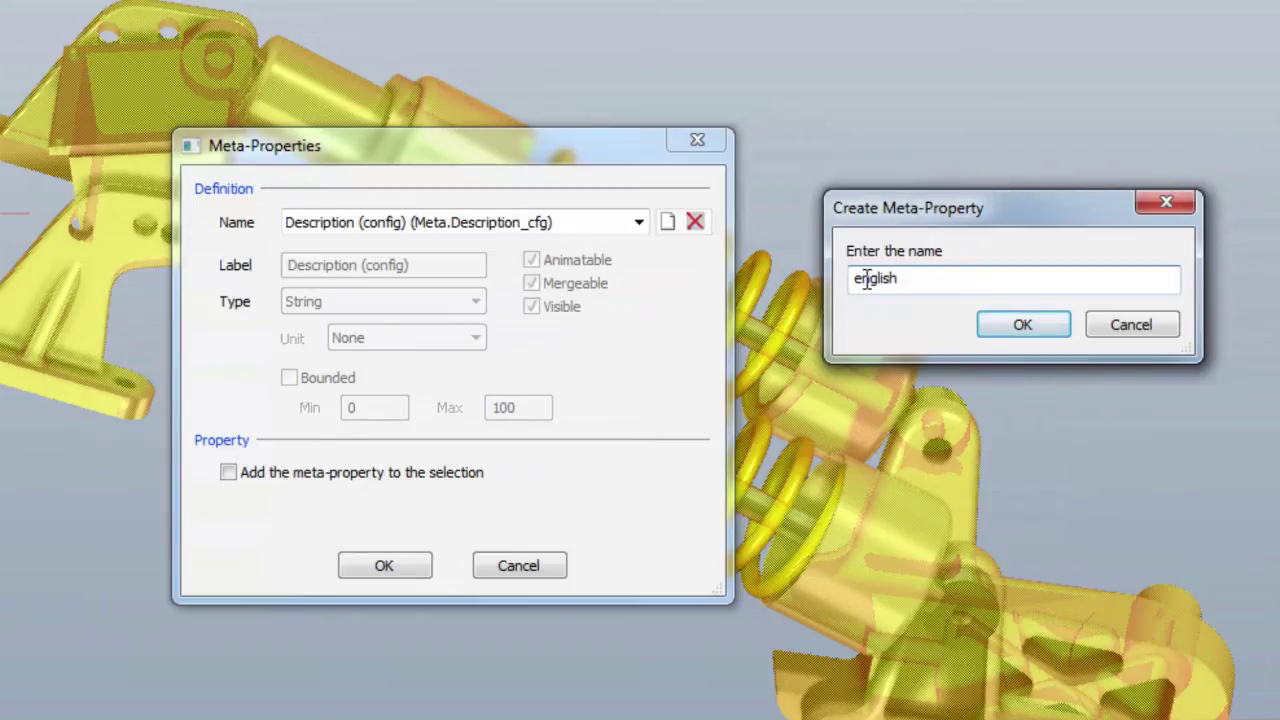
drag(863, 280, 845, 287)
click(1022, 324)
click(229, 473)
- Create a meta-property named French and add it to the selected parts
click(667, 222)
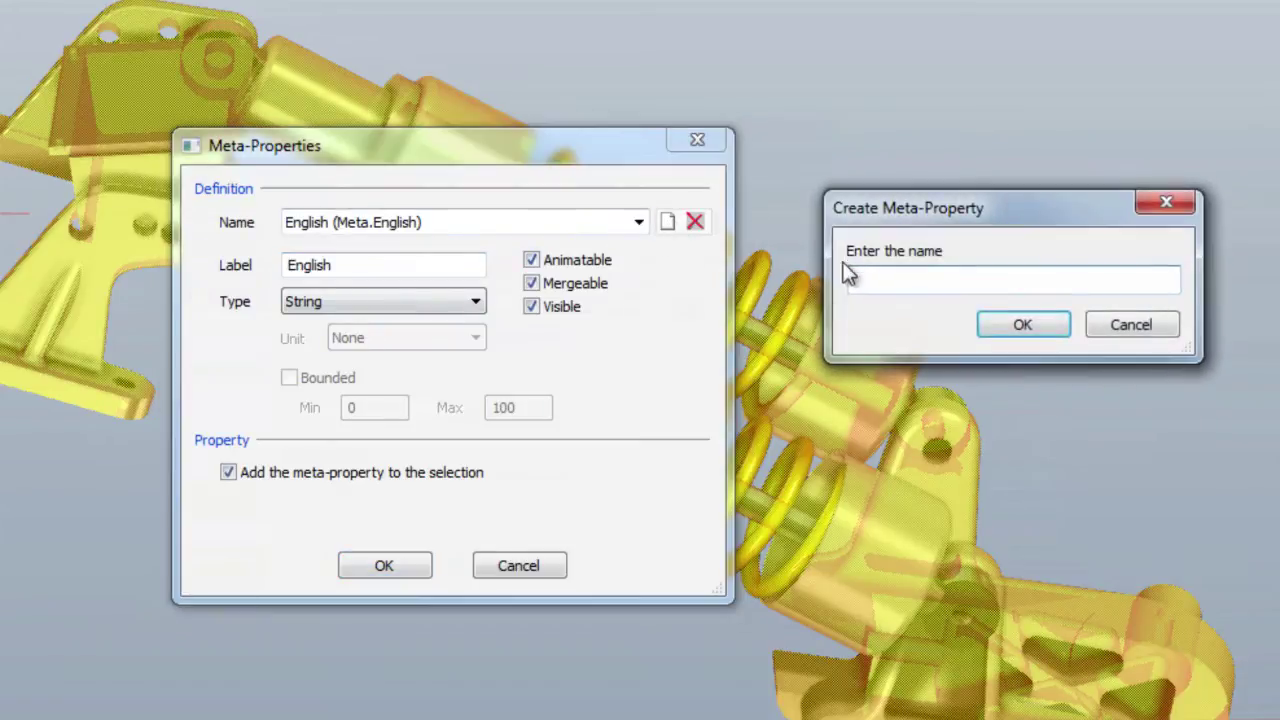
text(French)
click(985, 326)
click(237, 473)
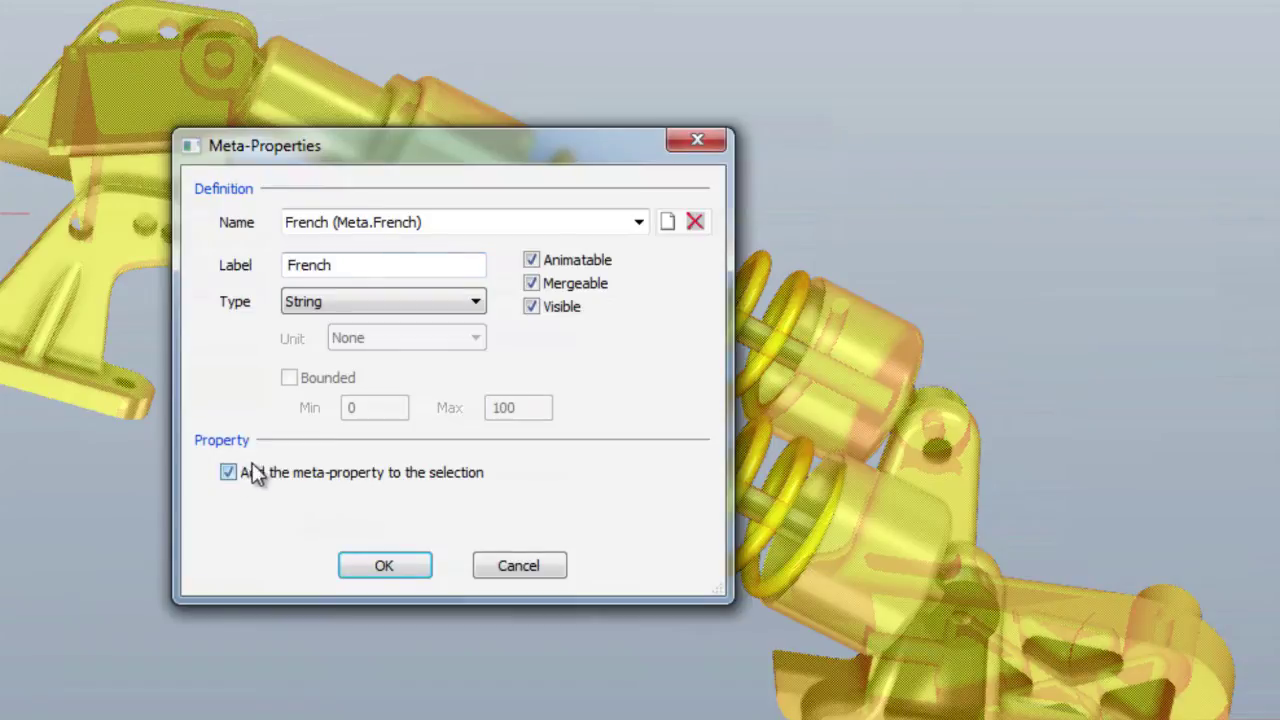
- Create a meta-property named German and add it to the selected parts
click(668, 224)
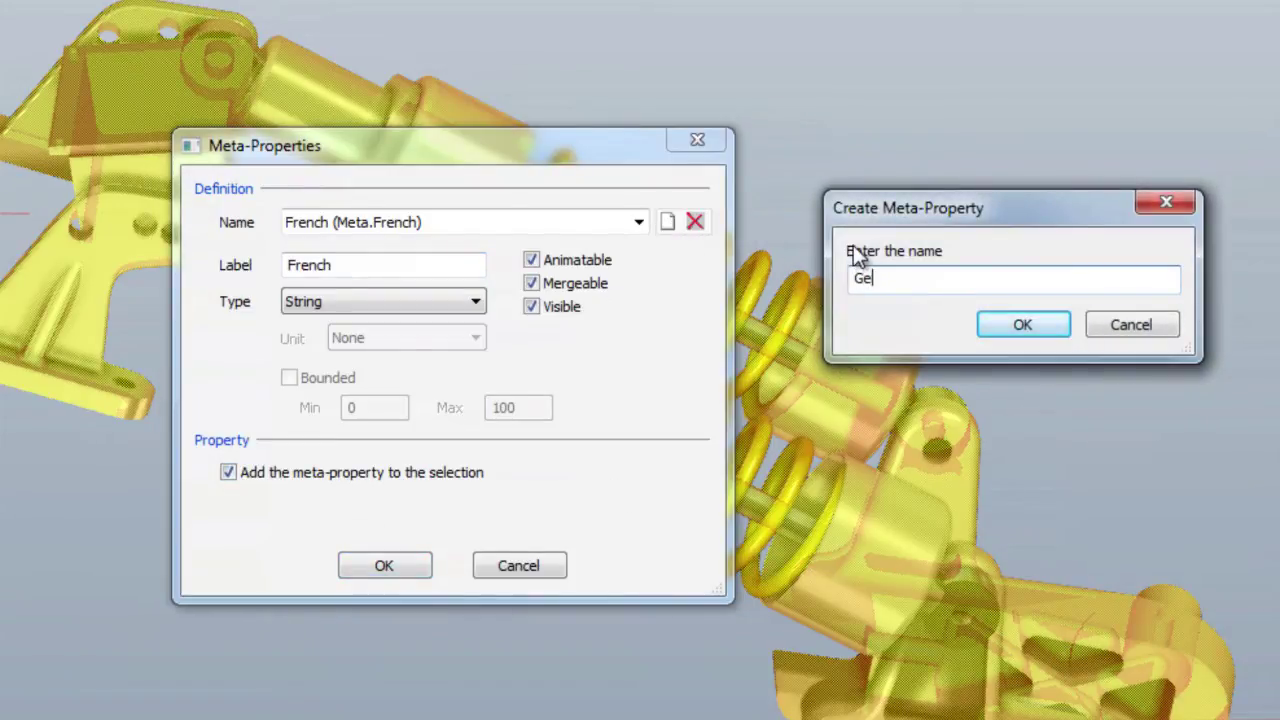
text(German)
click(1006, 326)
click(229, 472)
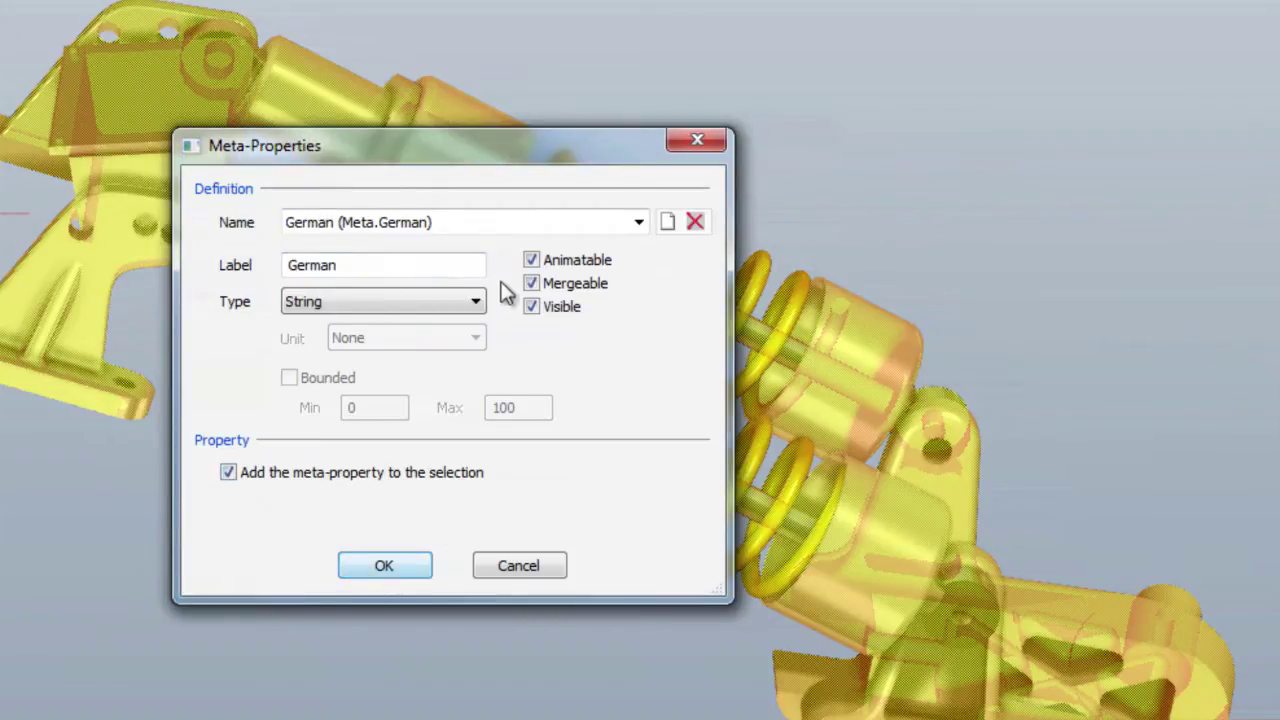
- Create a meta-property named Japanese, add it to the selected parts and accept the meta-property definitions
click(668, 222)
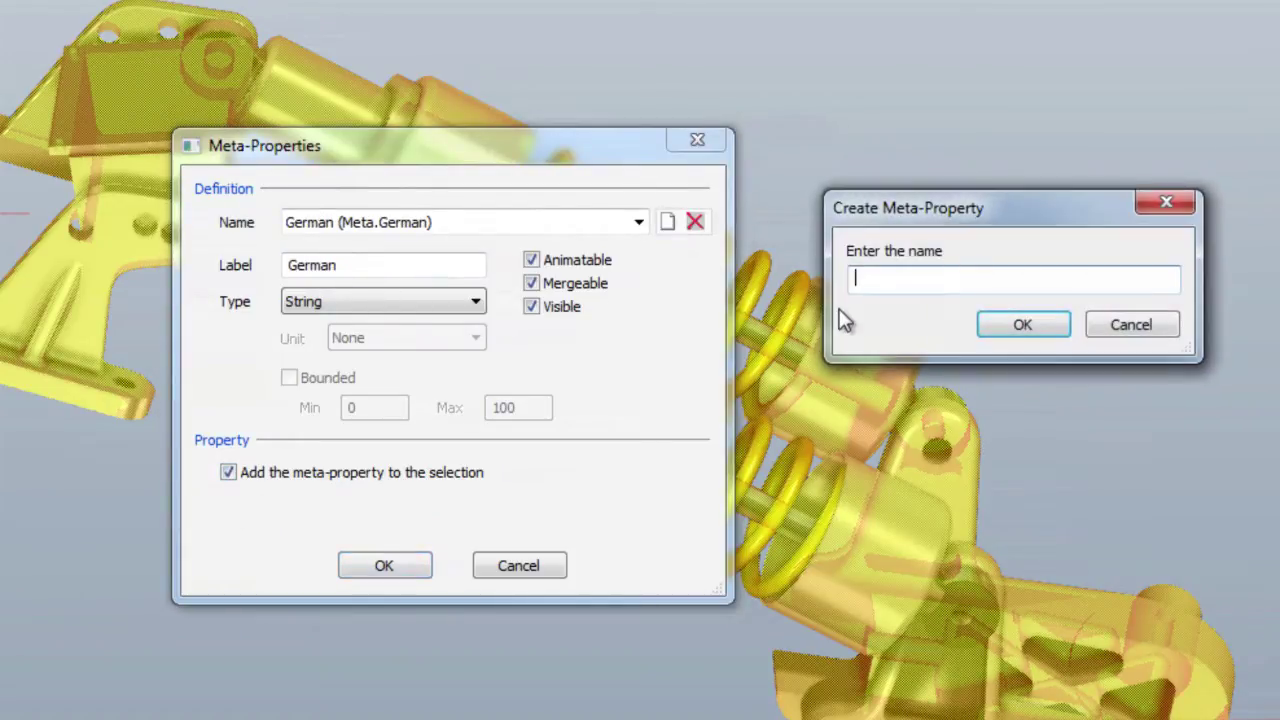
text(Japanese)
click(966, 324)
click(228, 472)
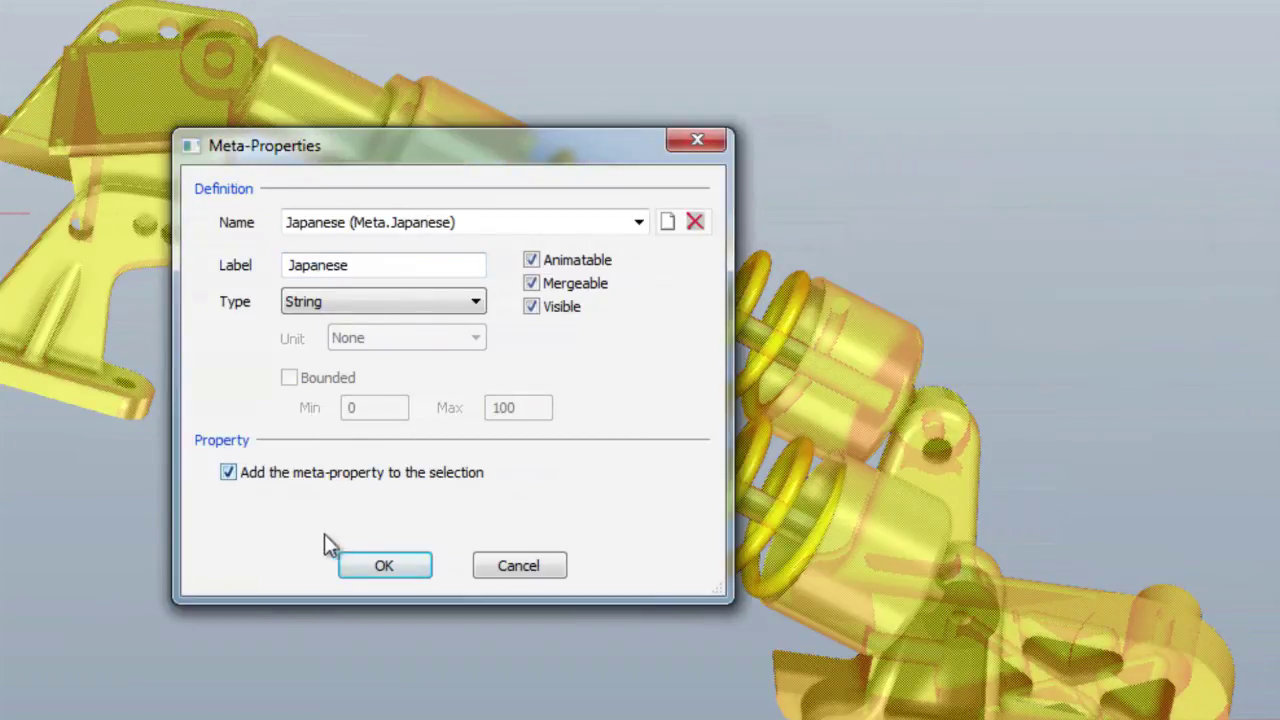
click(378, 565)
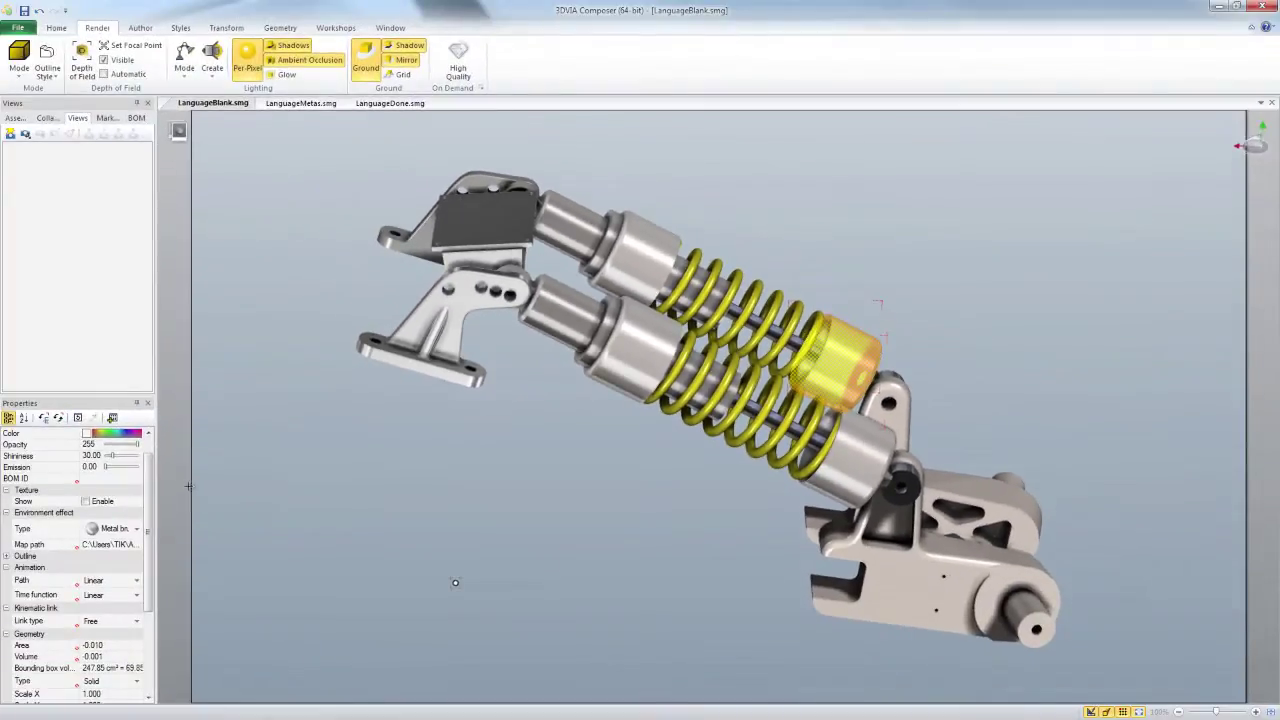
- Copy "Progressive Shock End Shield" from the Excel translation sheet into the English property of the upper shock's end shield
drag(148, 530, 148, 611)
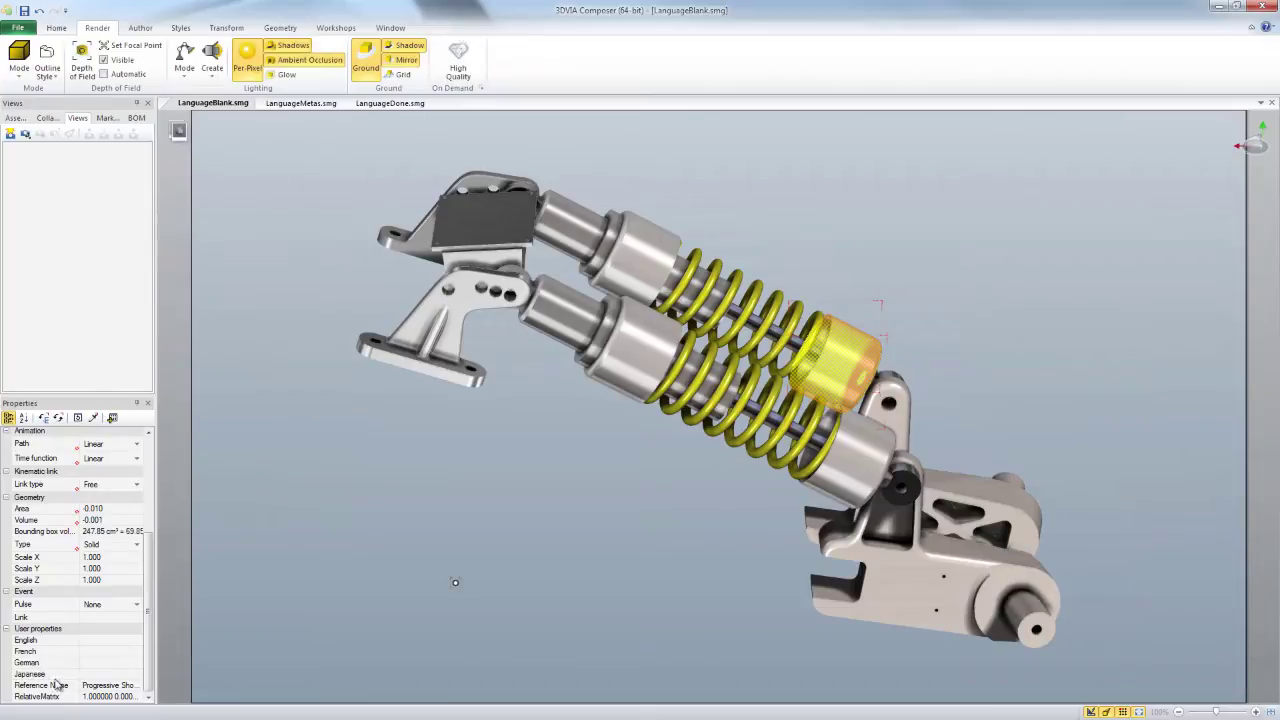
click(449, 576)
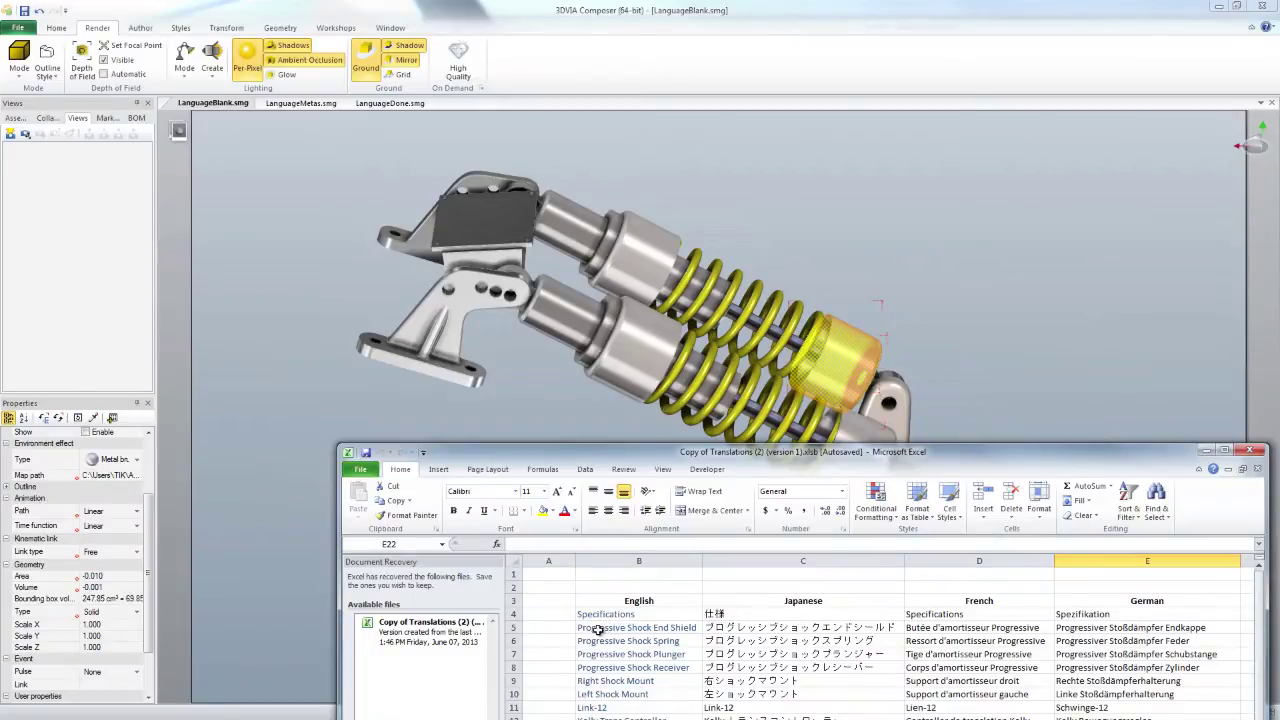
click(597, 629)
key(ctrl+c)
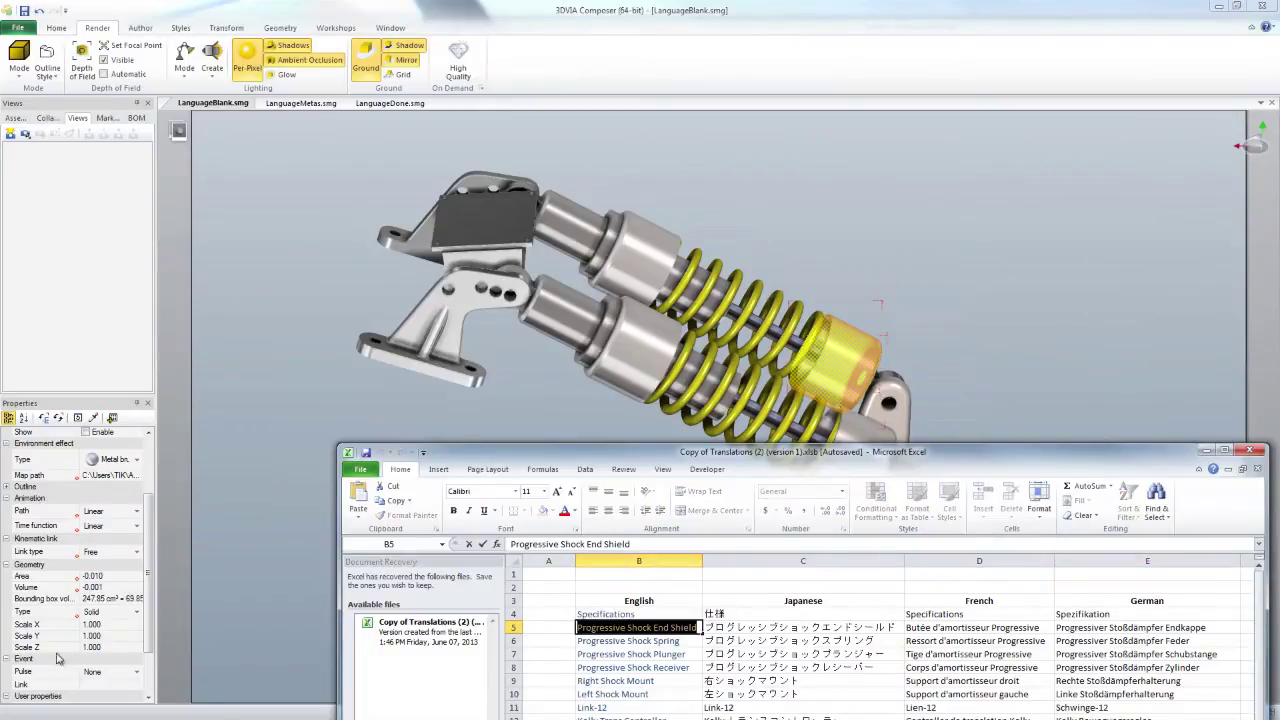
click(150, 596)
scroll(101, 644, down, 2)
click(101, 641)
key(ctrl+v)
- Copy the end shield's Japanese name and French name "Butée d'amortisseur Progressive" from Excel into the matching language properties
key(alt+Tab)
key(Right)
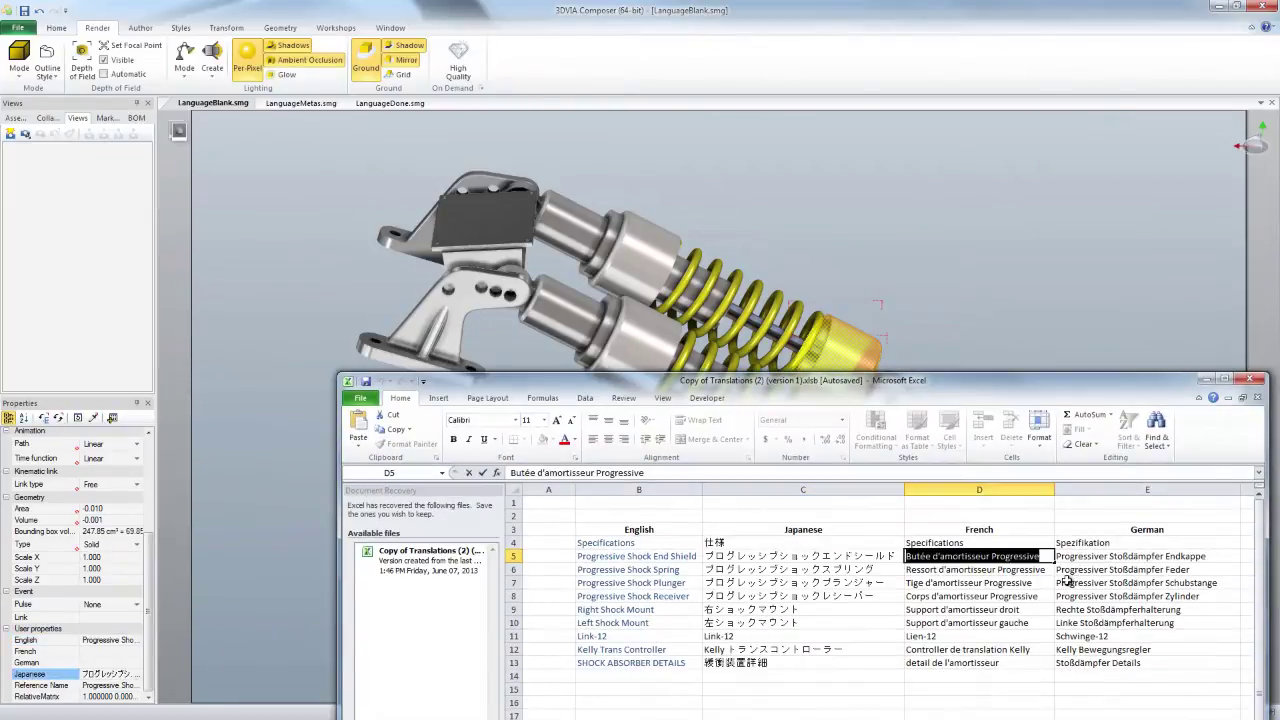
click(94, 651)
key(Return)
- Copy "Progressiver Stoßdämpfer Endkappe" from the Excel translation sheet into the end shield's German property
key(alt+Tab)
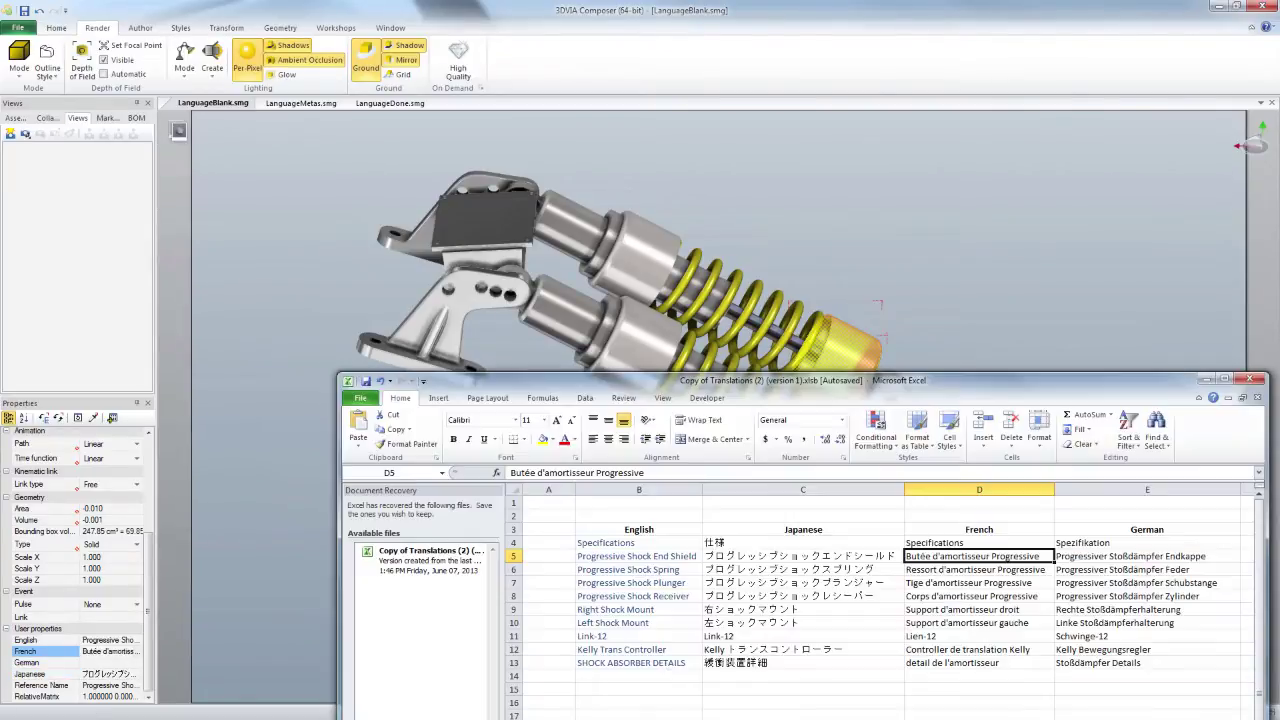
click(1060, 550)
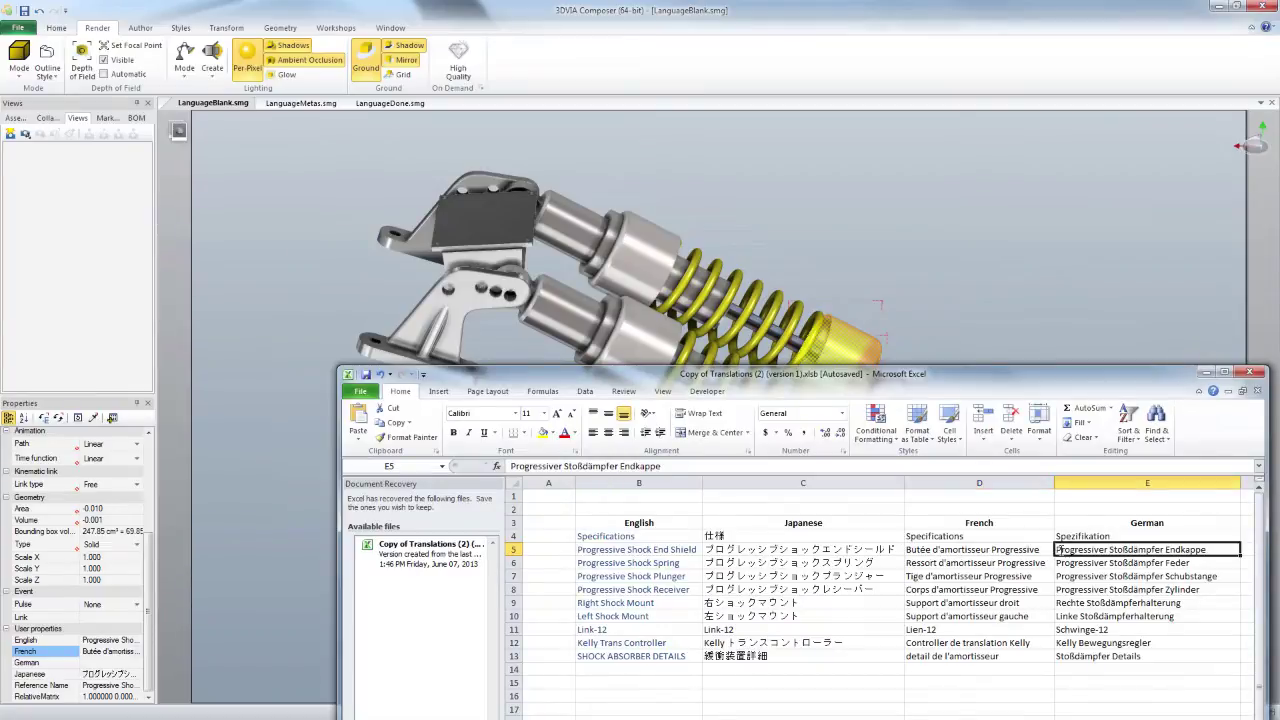
triple_click(1060, 550)
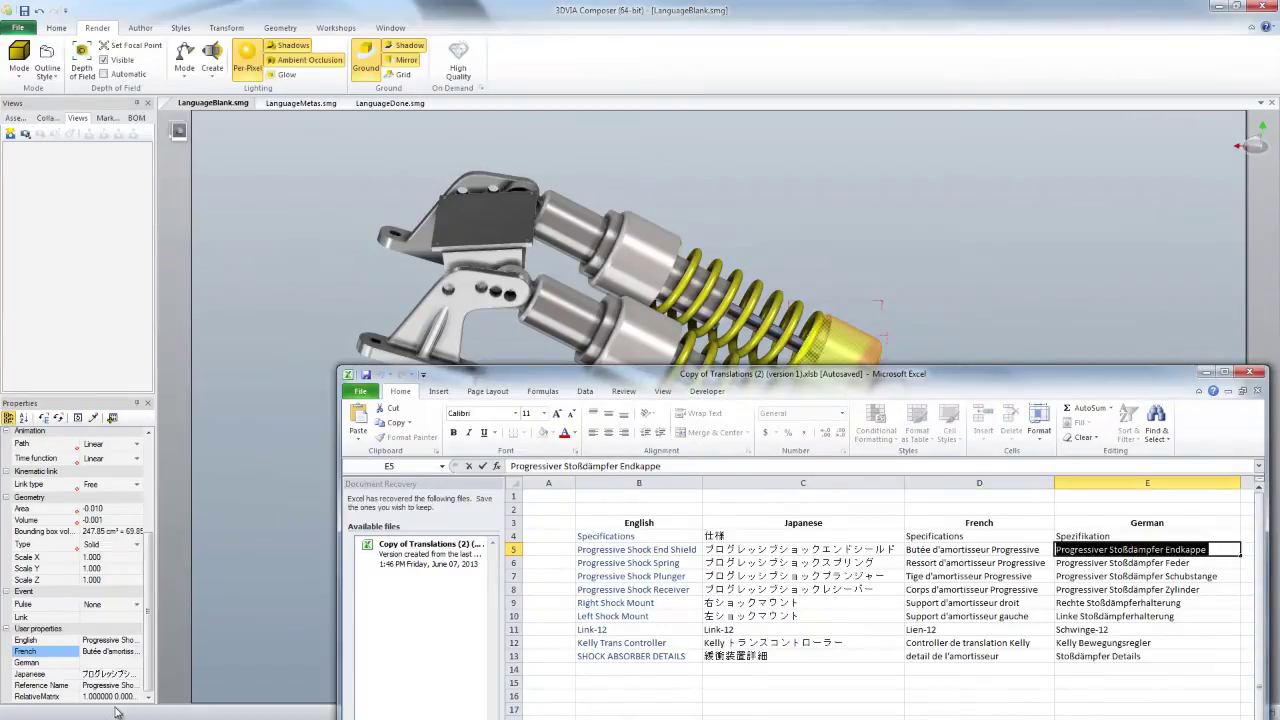
click(113, 662)
key(ctrl+v)
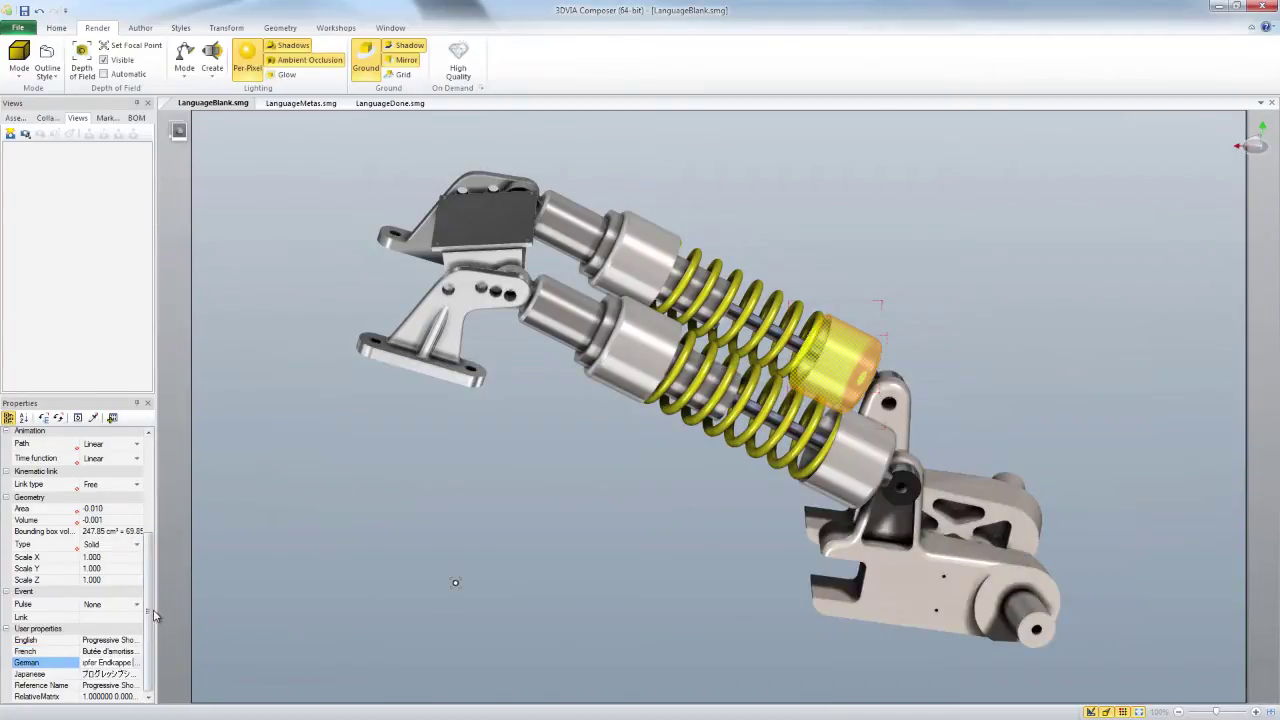
click(514, 514)
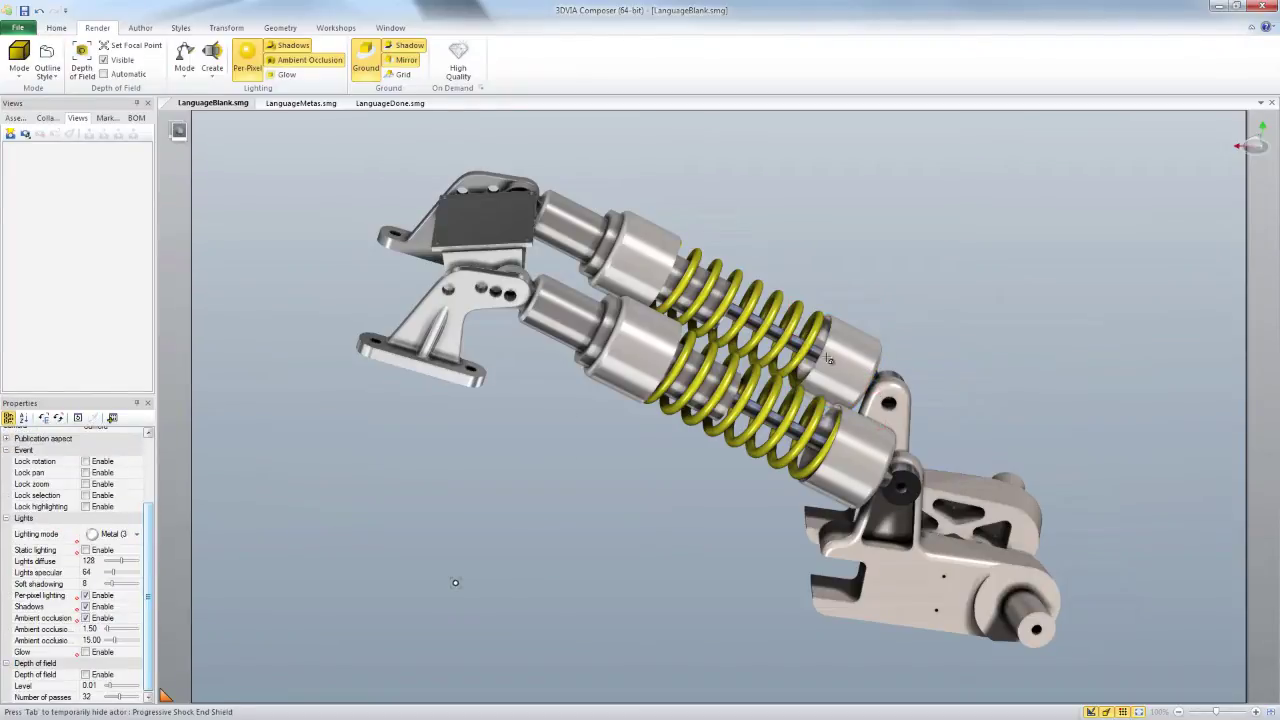
- Reselect the upper end shield and check its English, French, German and Japanese user properties
click(833, 371)
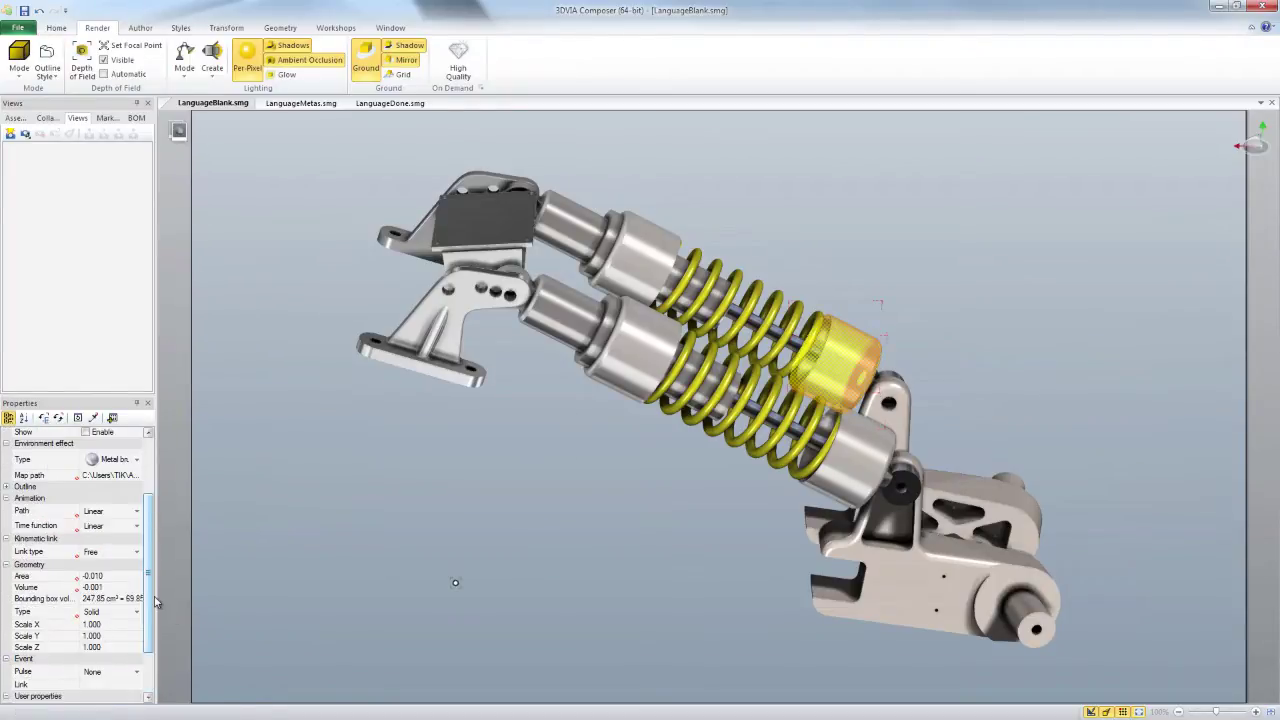
scroll(153, 595, down, 2)
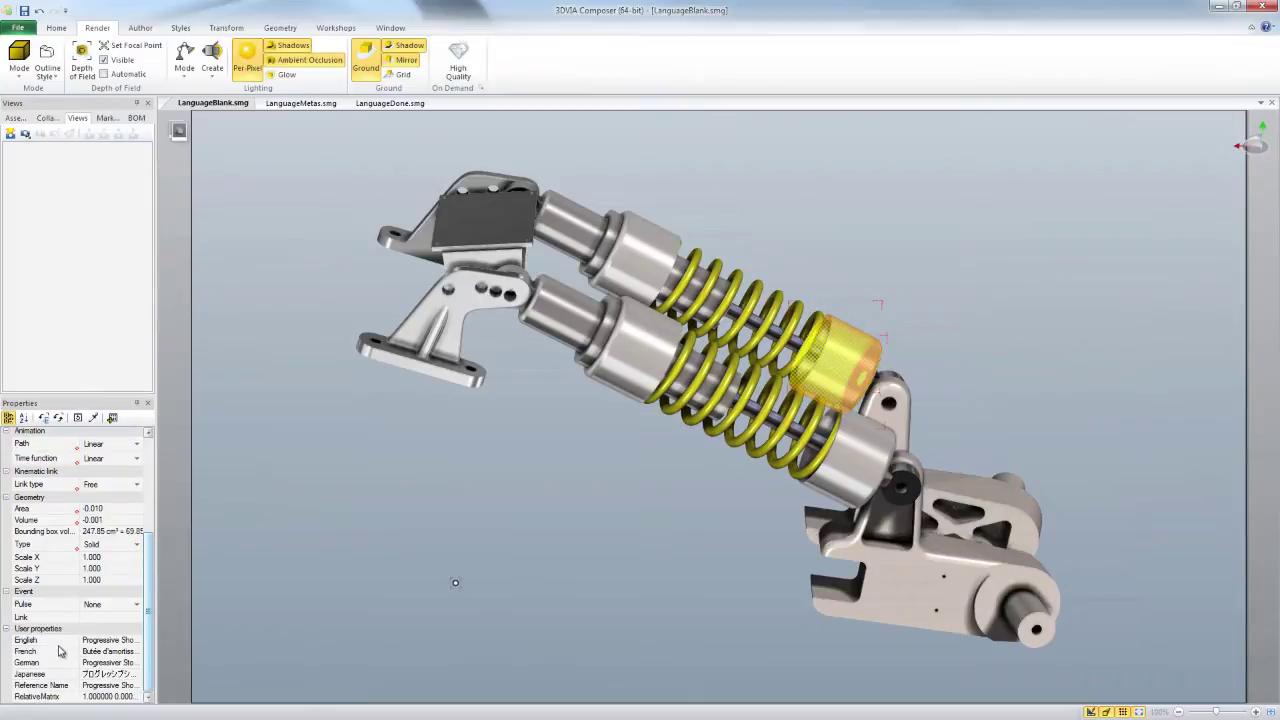
click(261, 628)
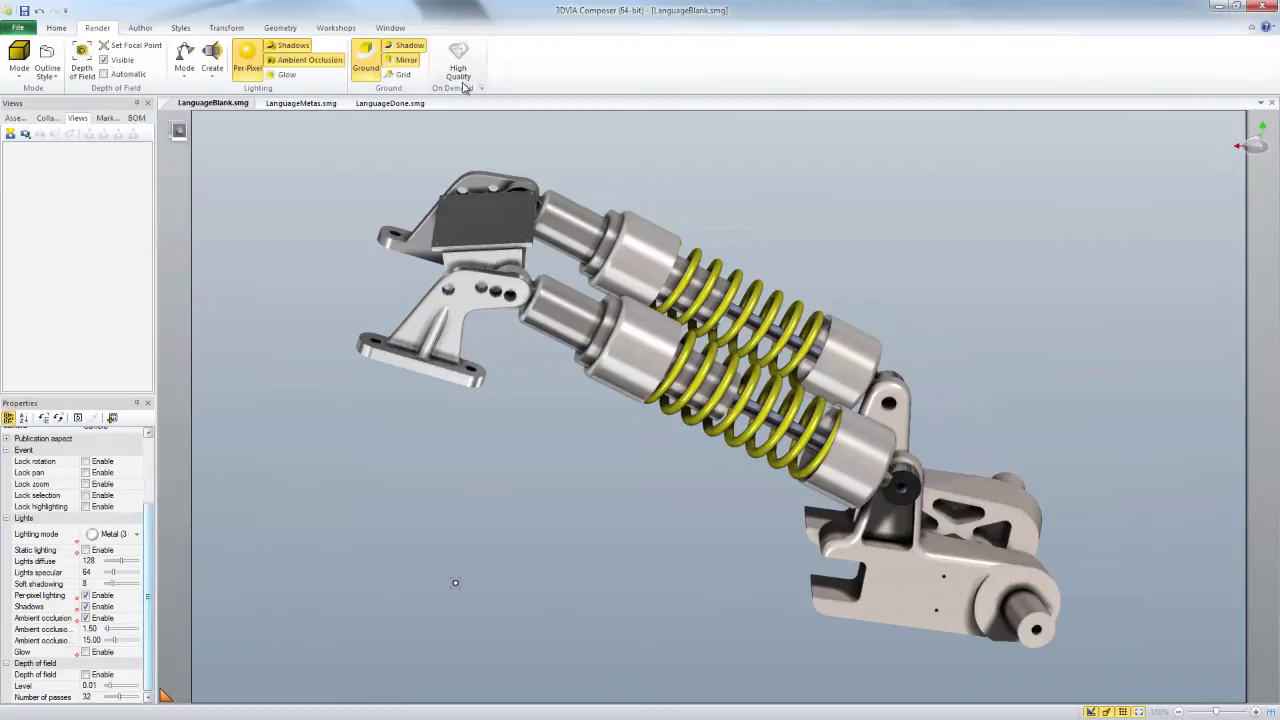
- Bring up LanguageMetas.smg and inspect the language properties of the upper shock's spring, cylindrical cover and receiver
click(301, 103)
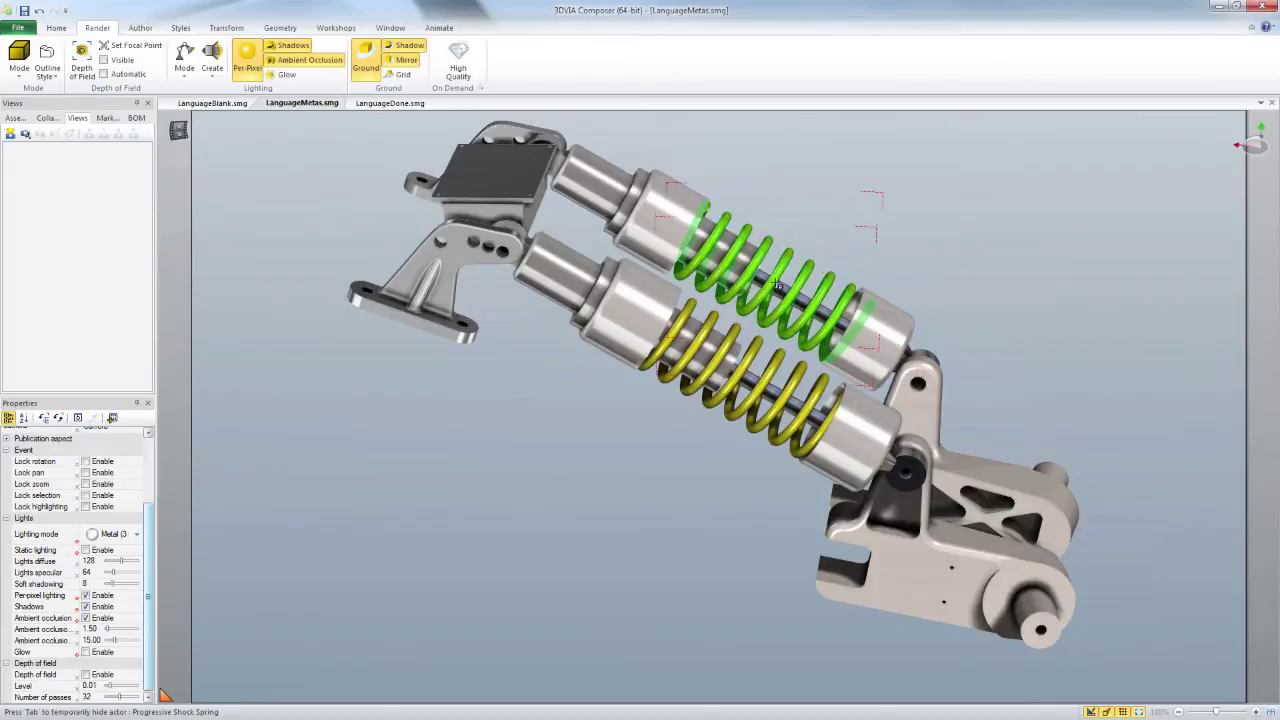
click(783, 273)
scroll(148, 600, down, 3)
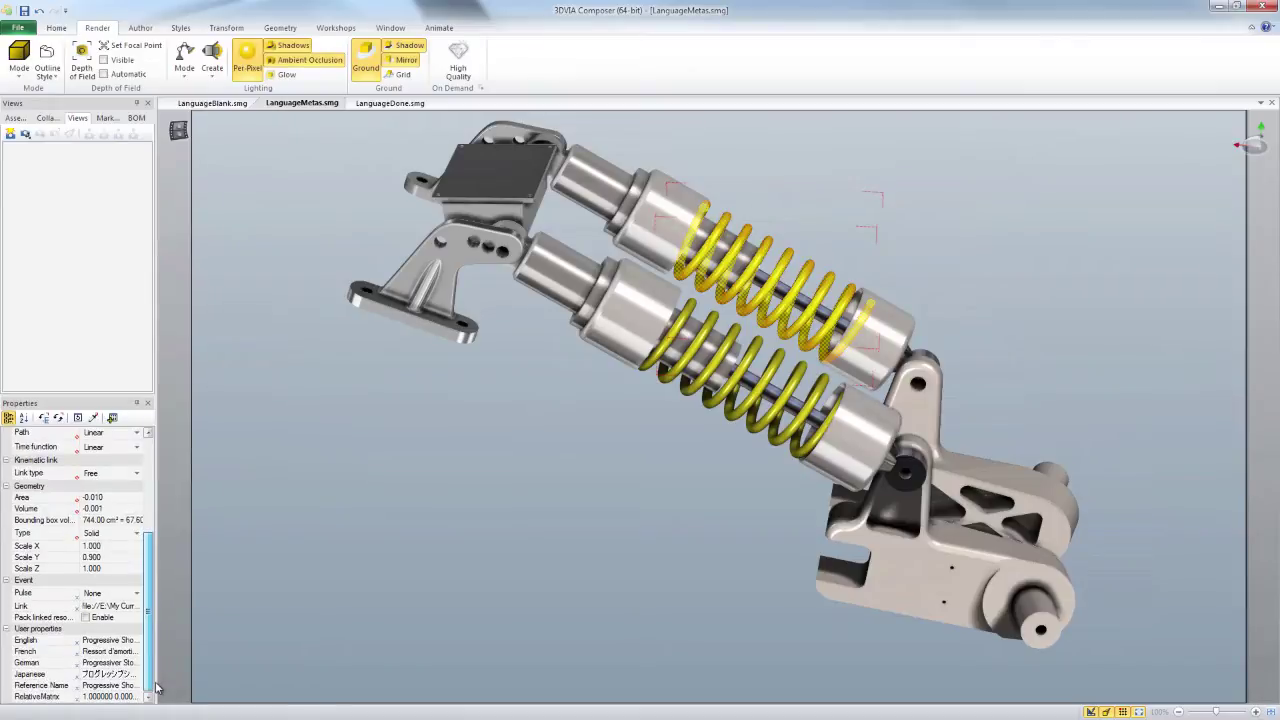
click(673, 230)
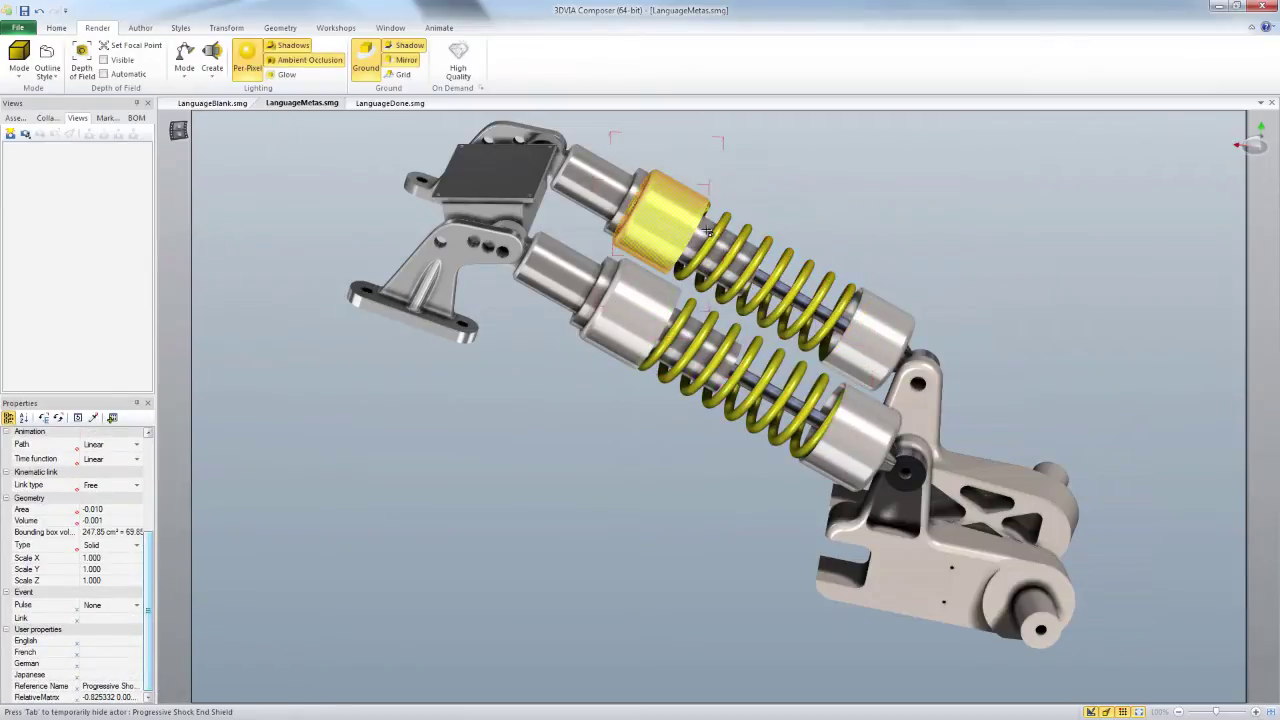
click(705, 233)
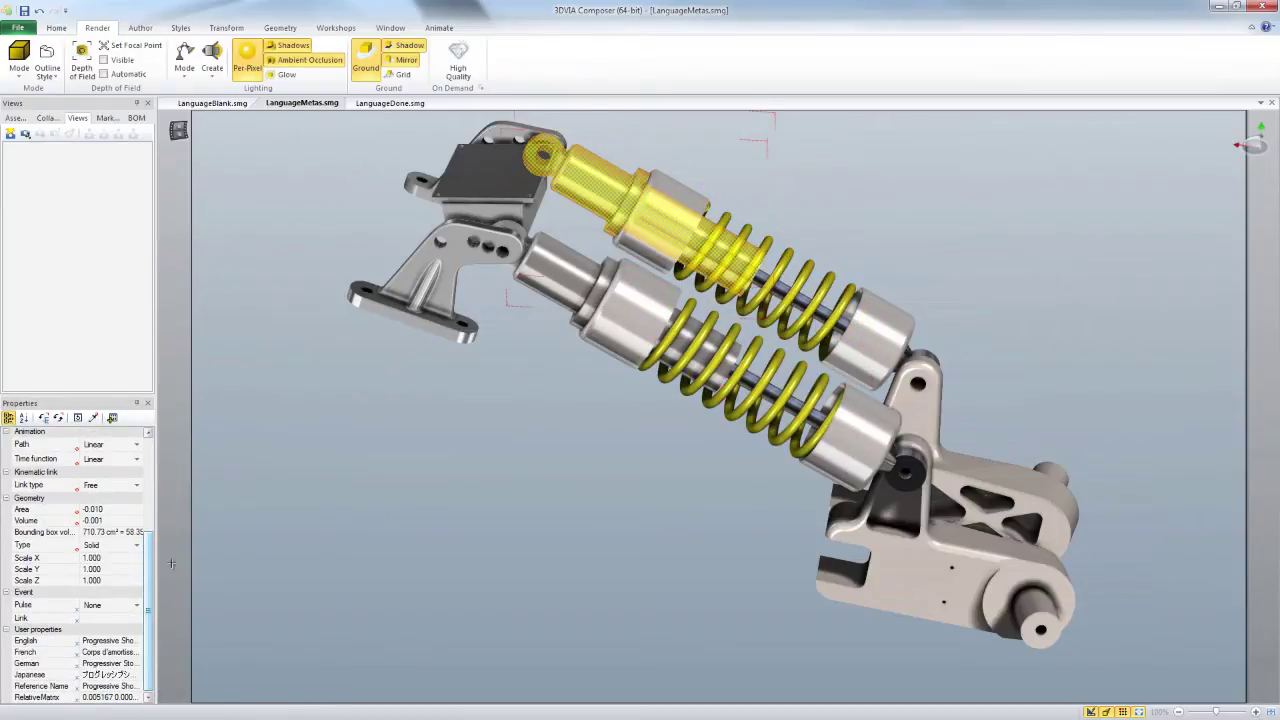
click(675, 531)
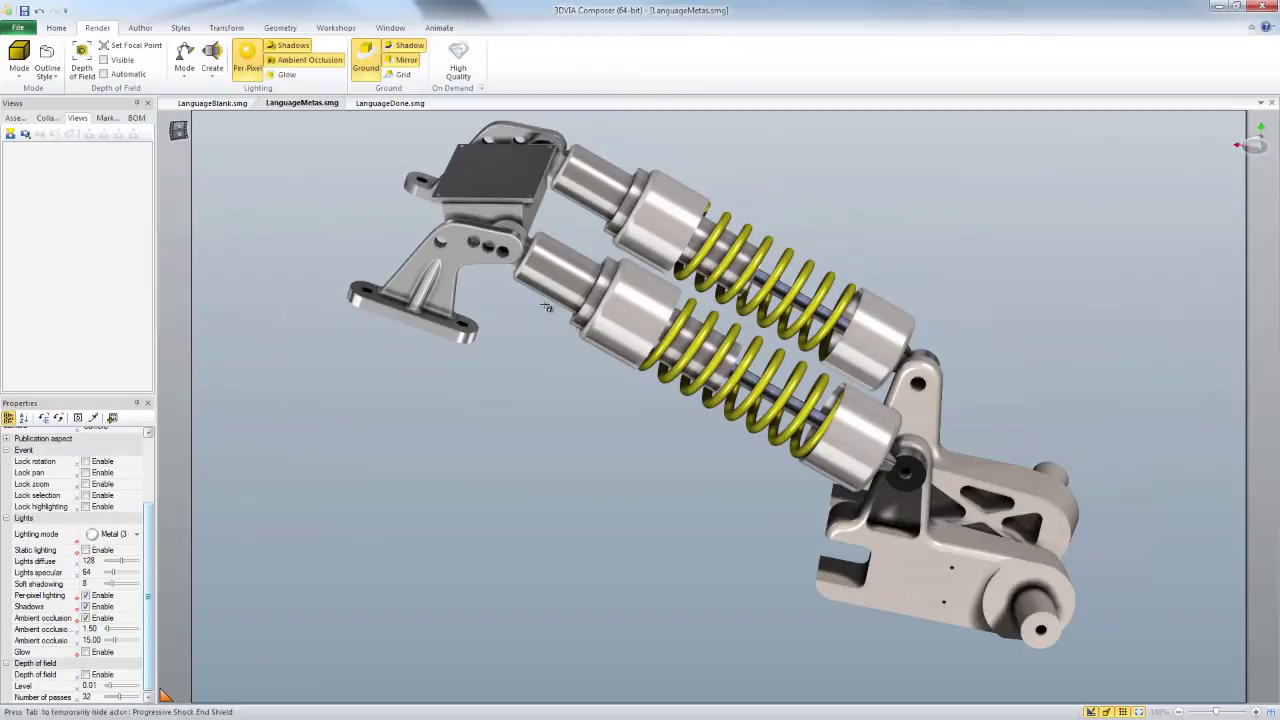
- Attach labels to the upper shock's spring, receiver and lower end shield, placing their text above and beside the shock
click(140, 28)
click(356, 60)
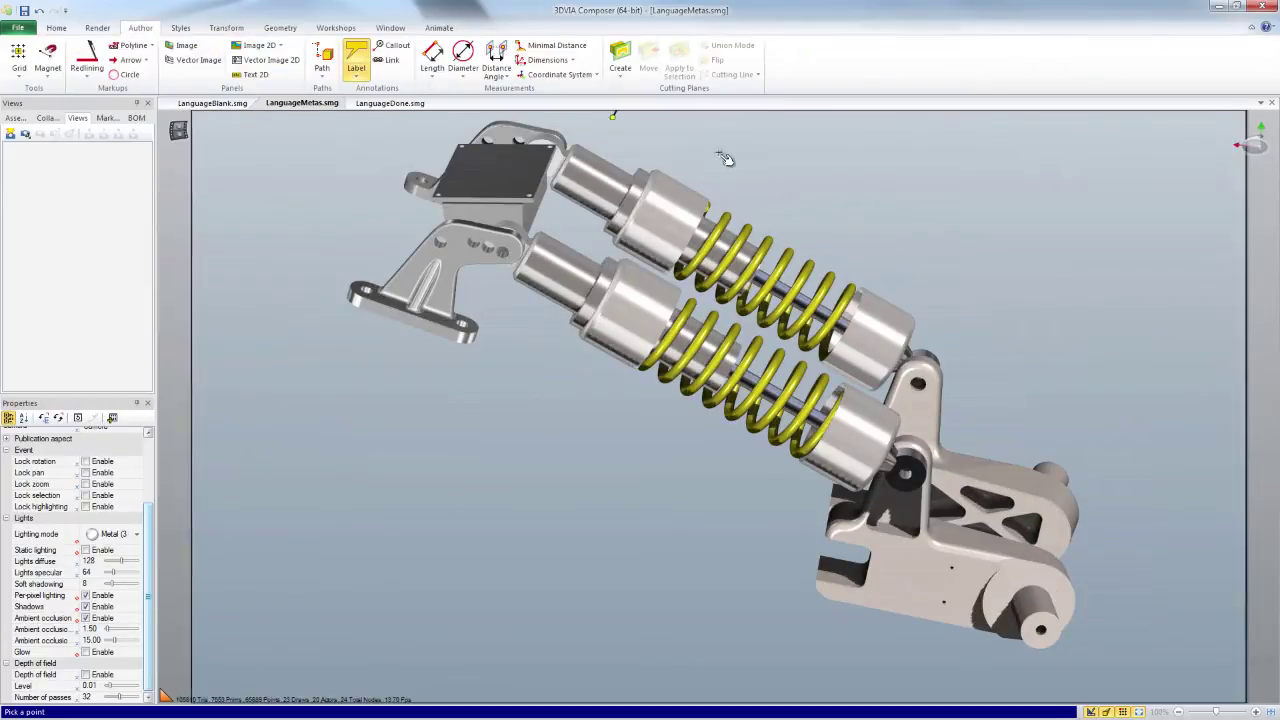
click(722, 228)
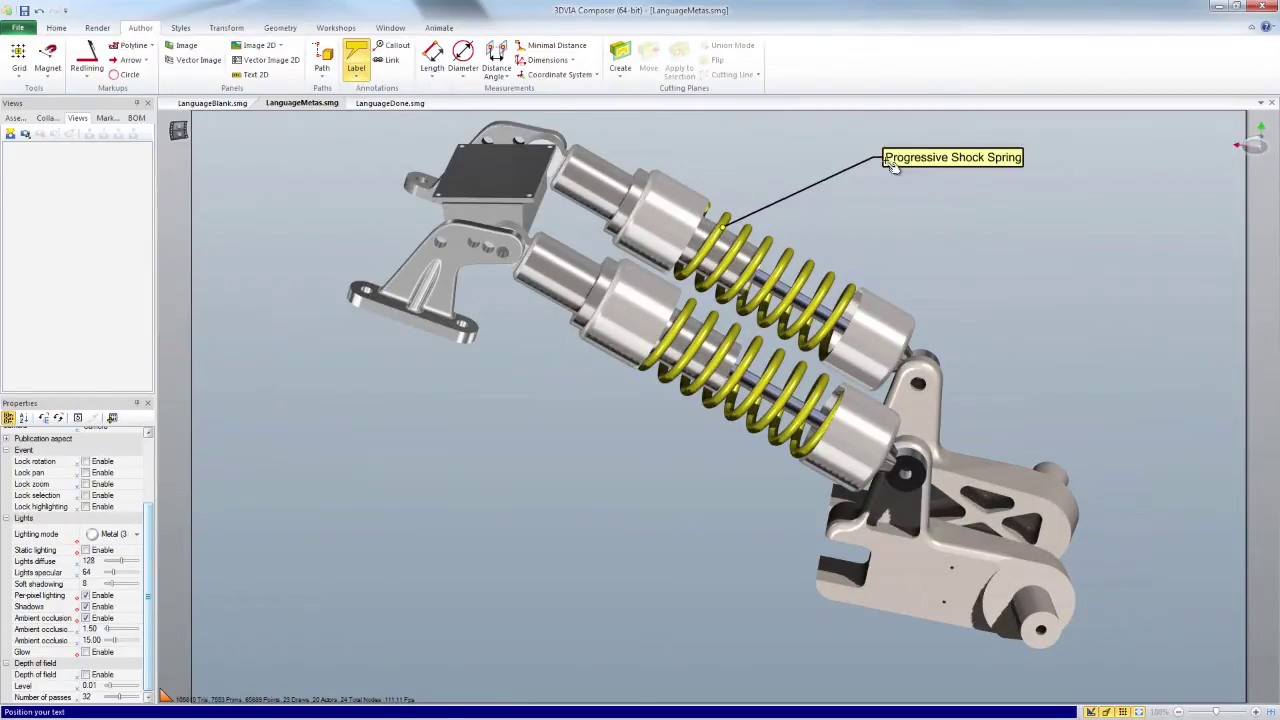
click(745, 252)
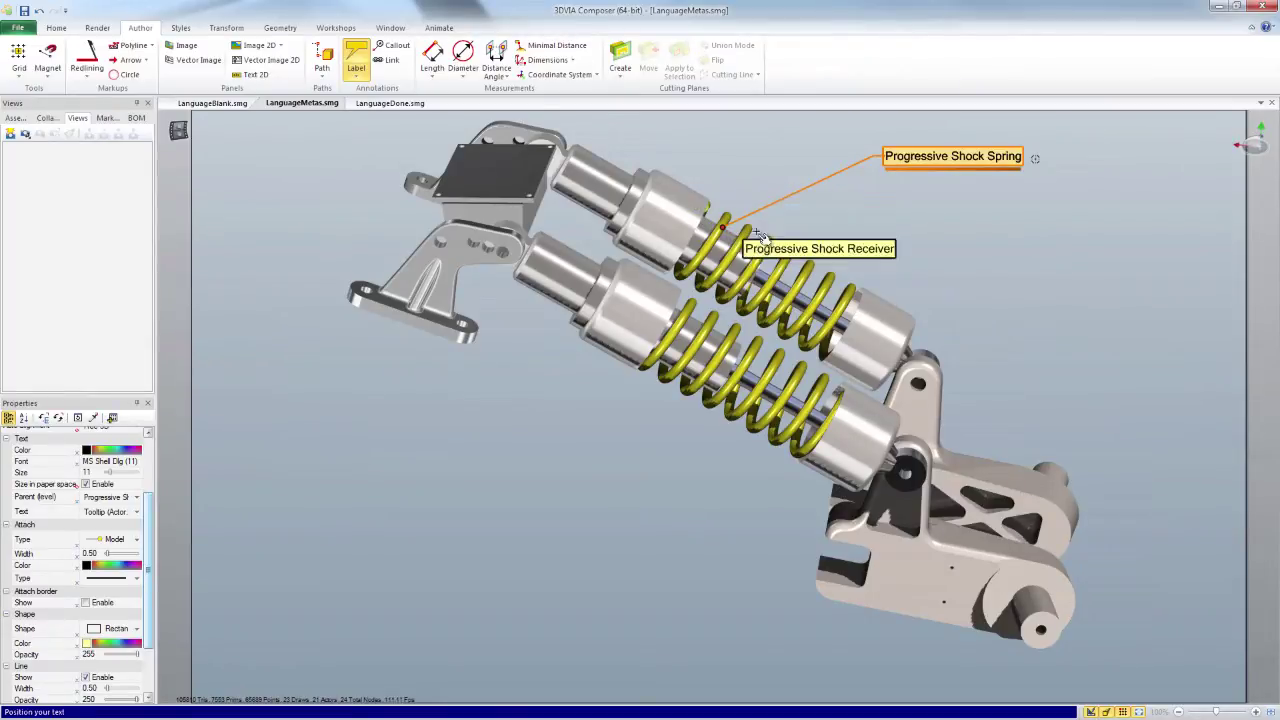
click(849, 213)
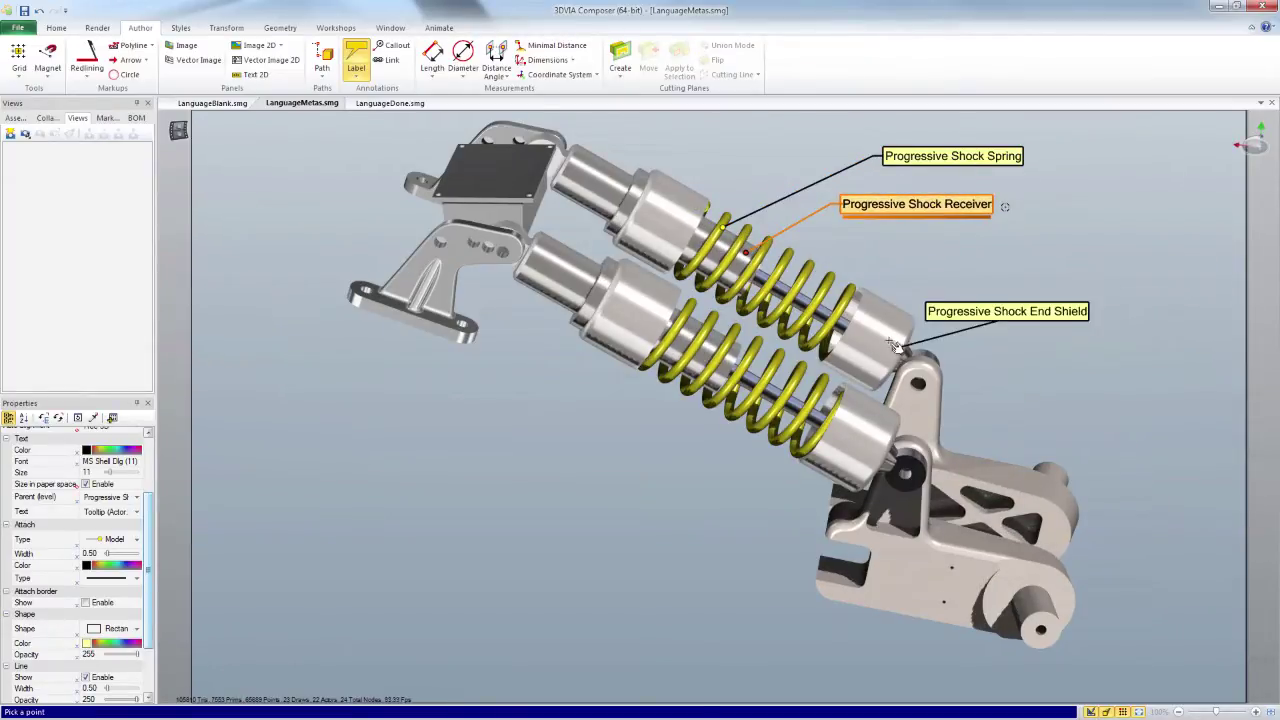
click(990, 260)
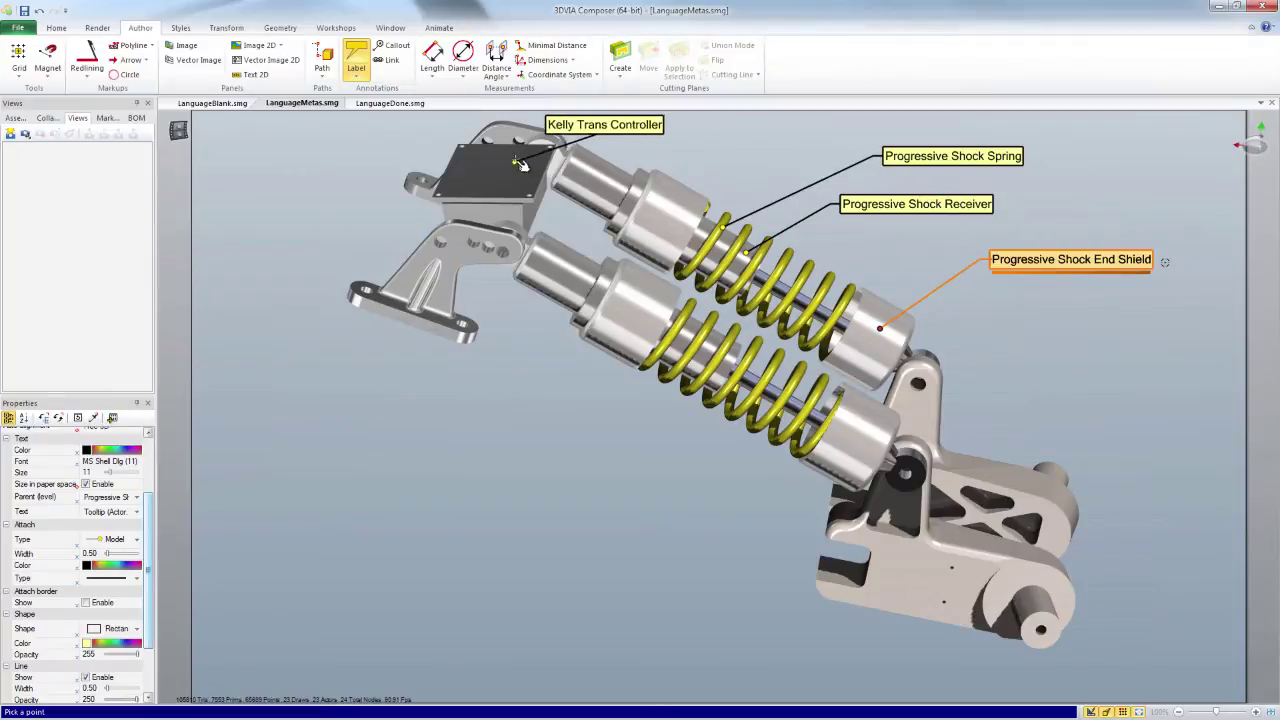
- Attach labels to the Kelly Trans Controller and the left shock mount, placing their text beside the assembly
click(495, 183)
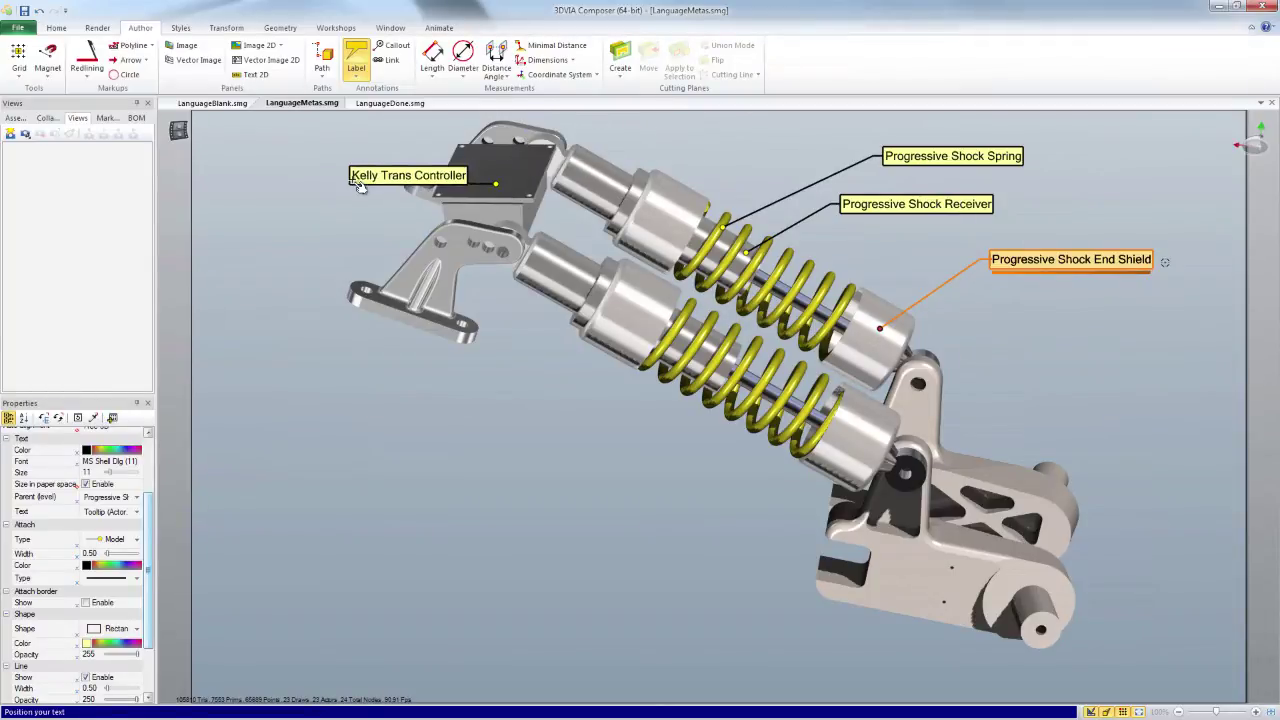
click(276, 175)
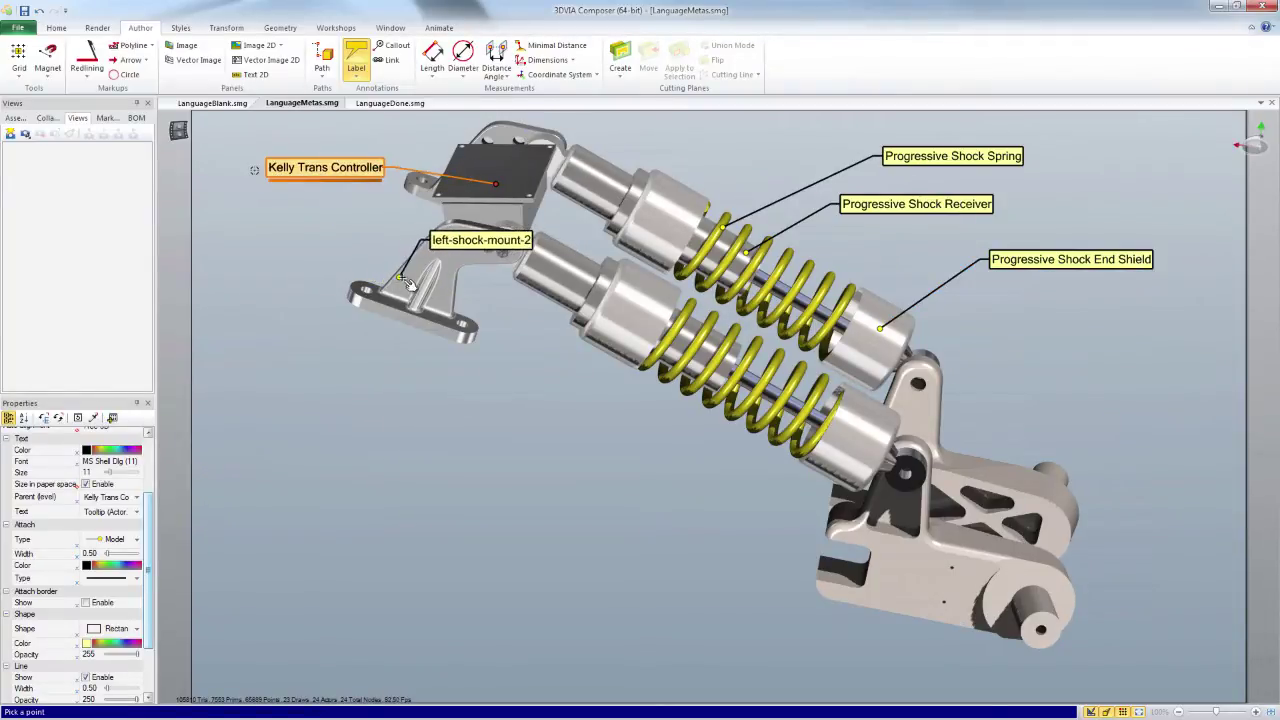
click(408, 274)
click(245, 255)
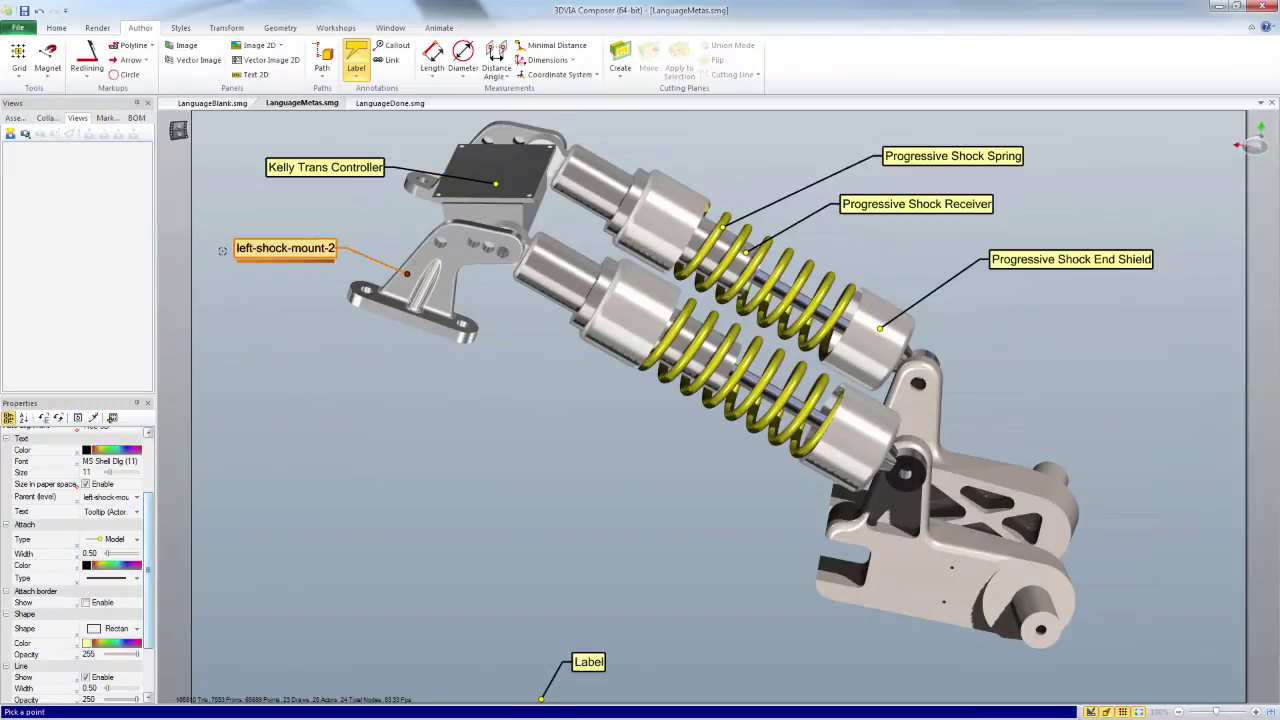
key(Escape)
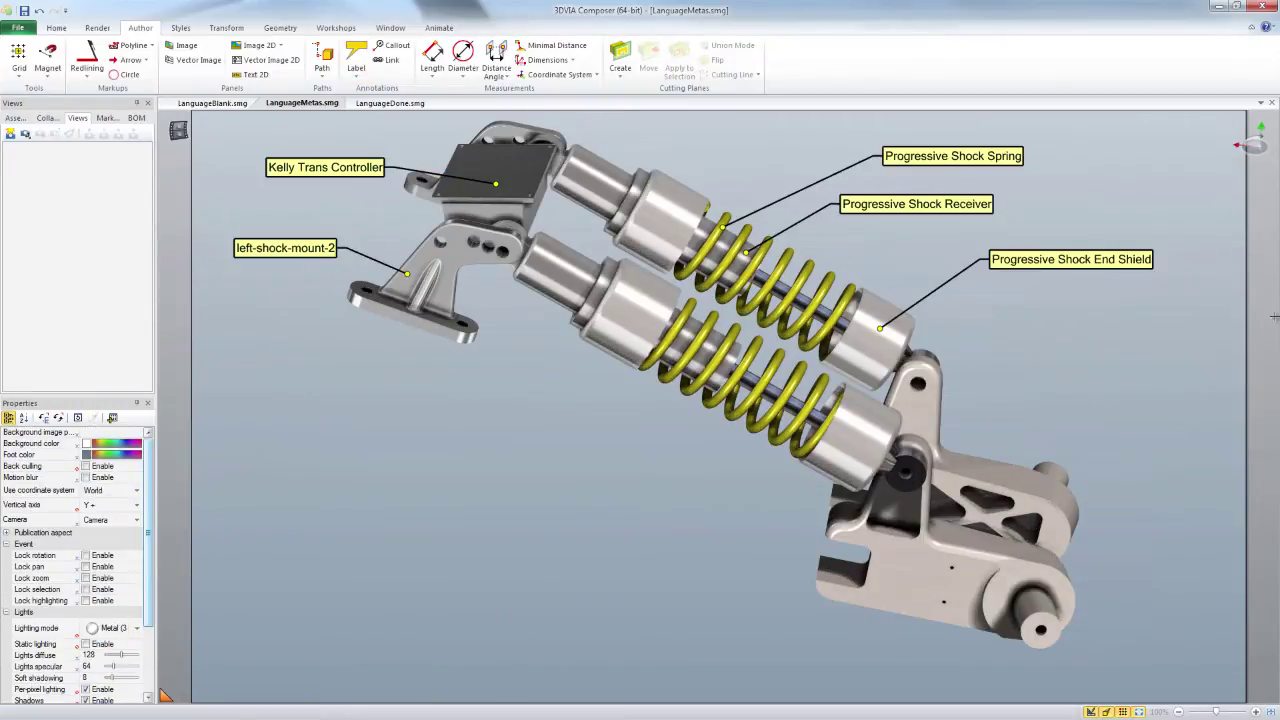
- Select all five labels together and link their text to the French meta-property
click(56, 28)
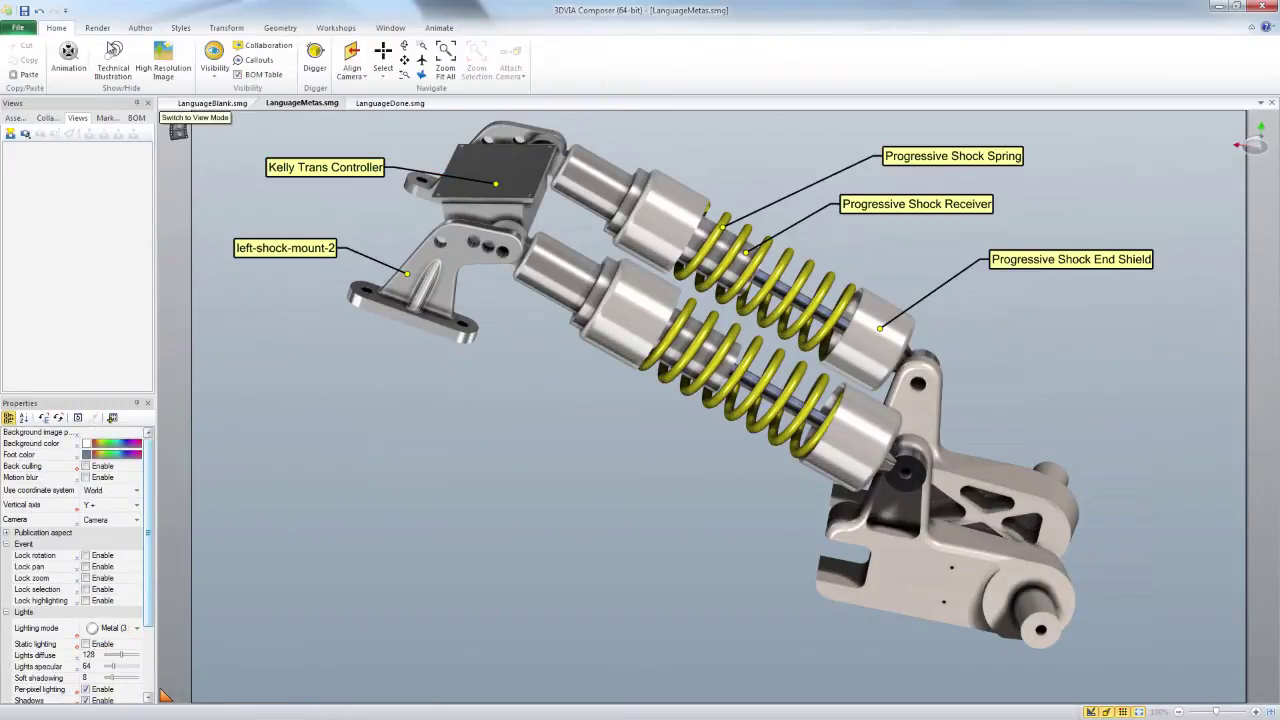
click(383, 70)
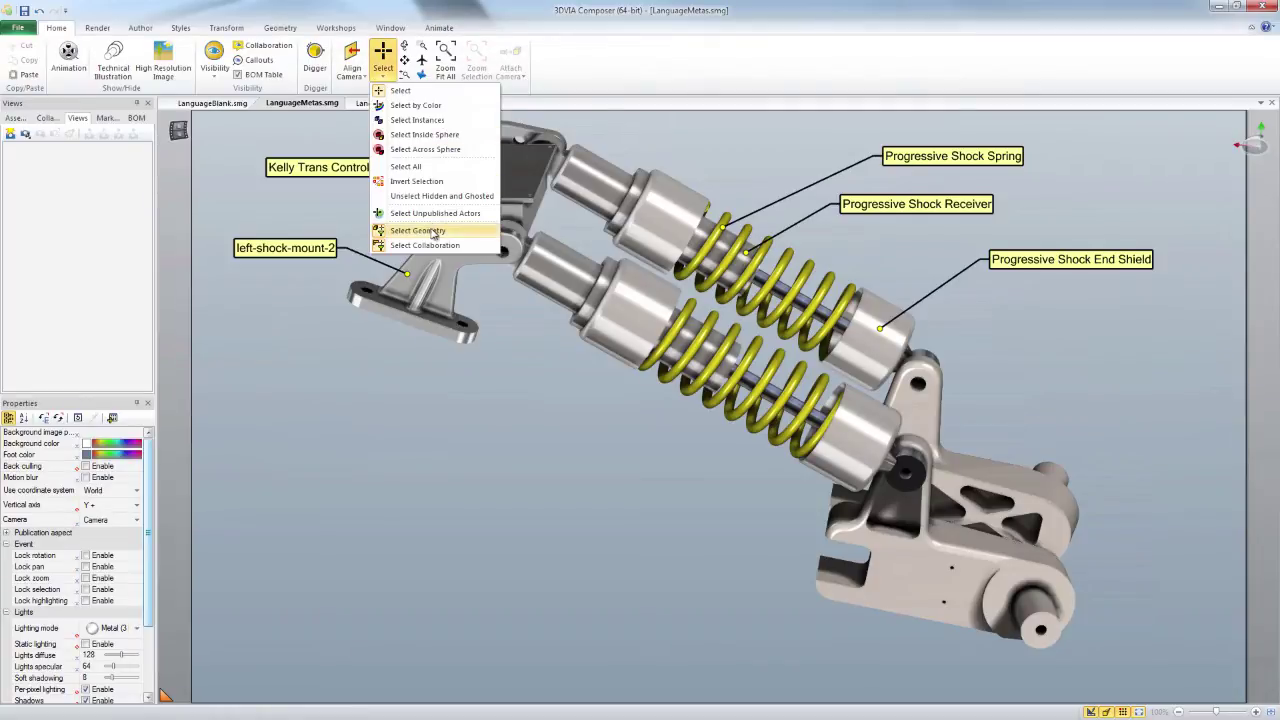
click(433, 231)
drag(1228, 411, 222, 117)
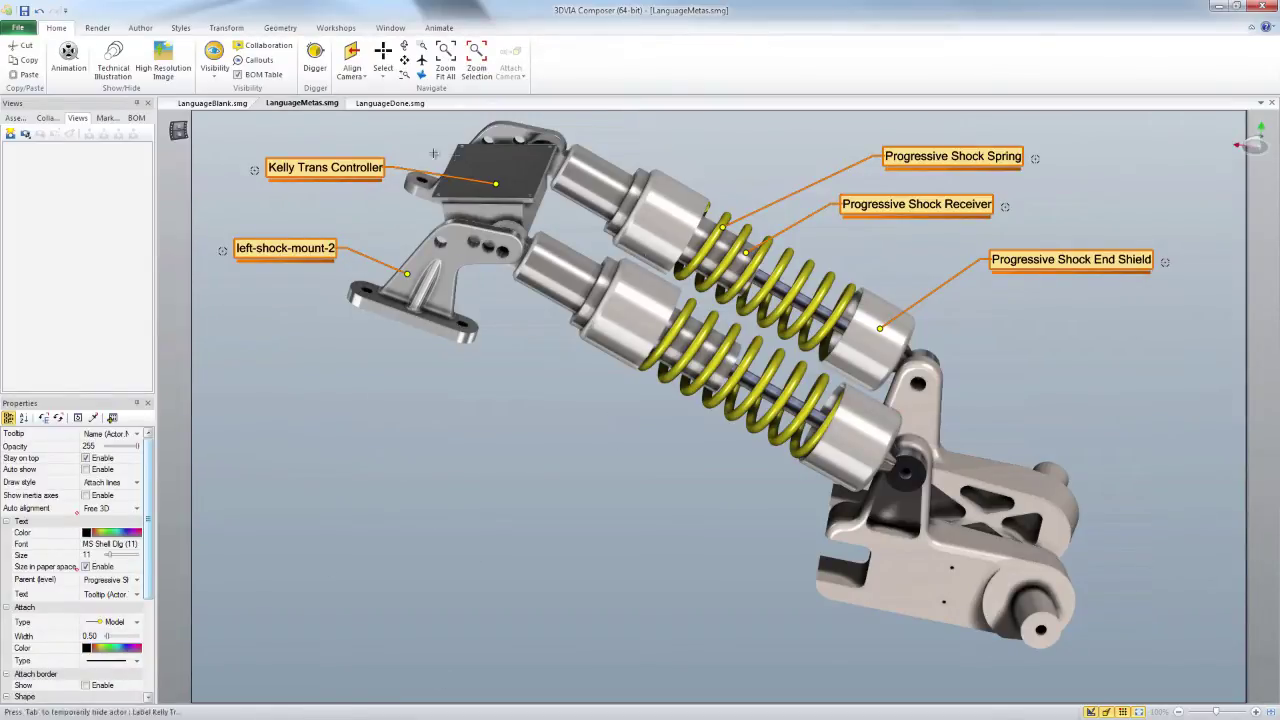
drag(150, 487, 161, 582)
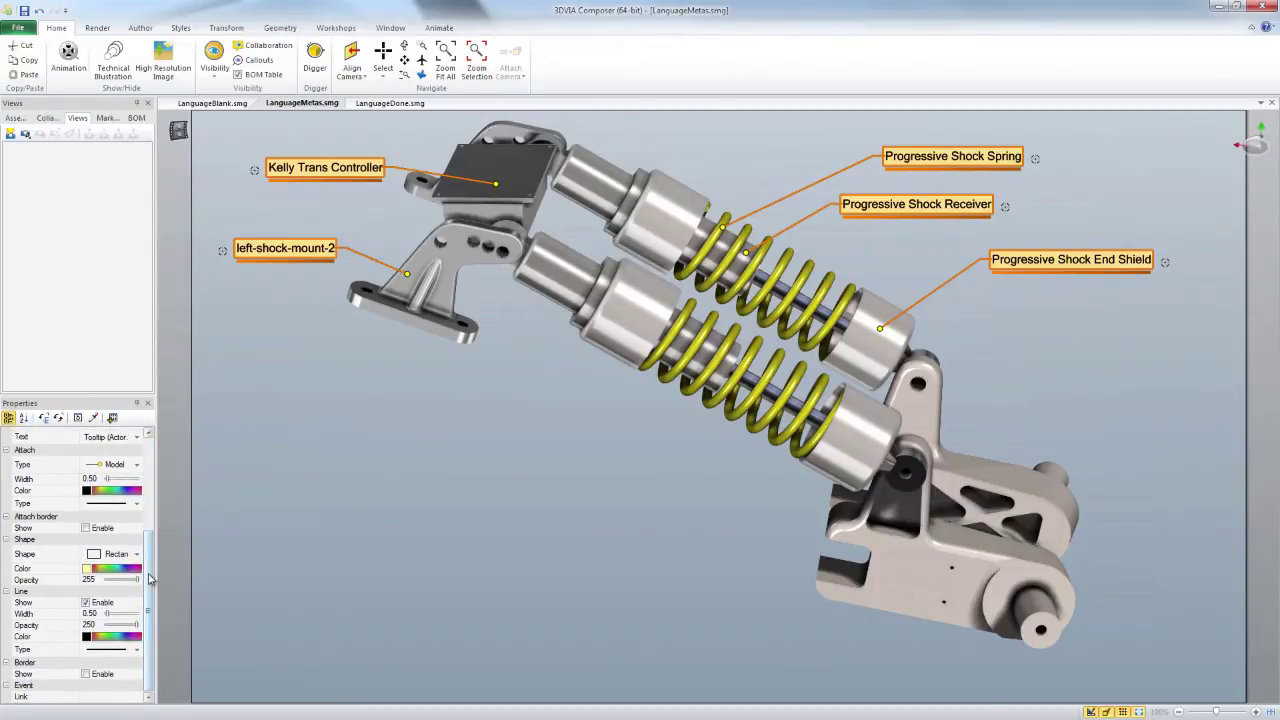
scroll(154, 597, up, 3)
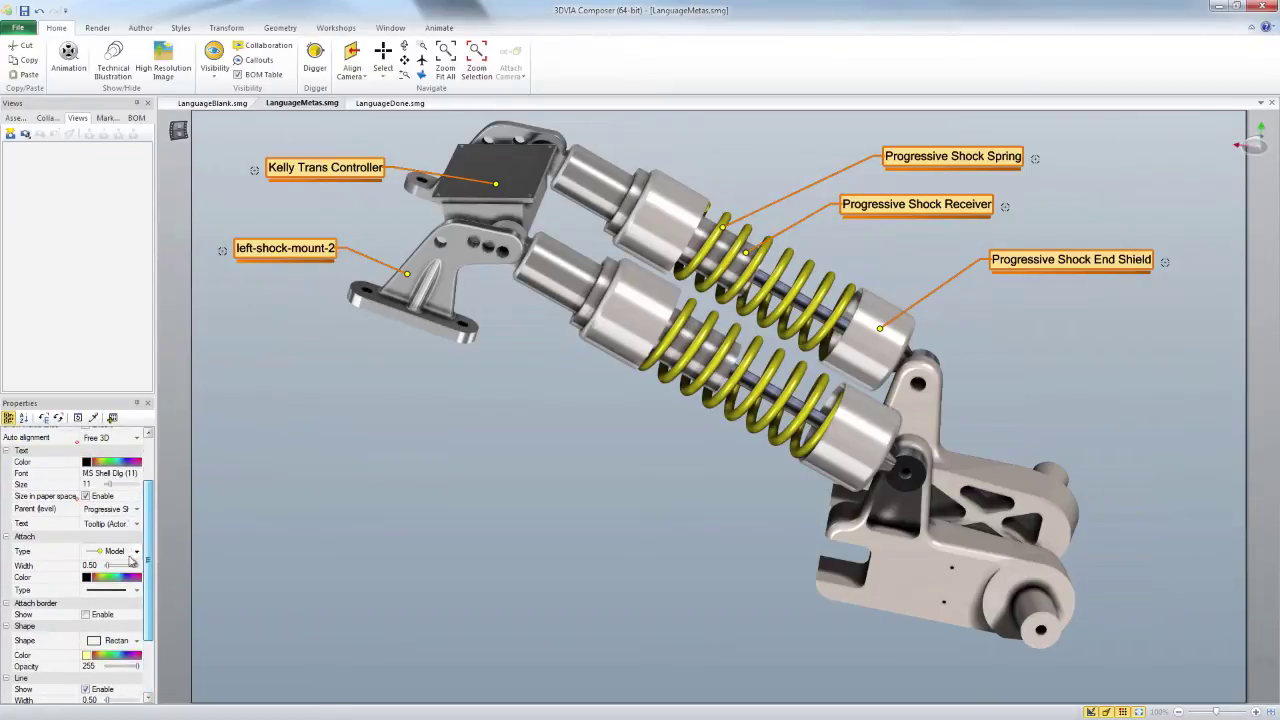
click(136, 524)
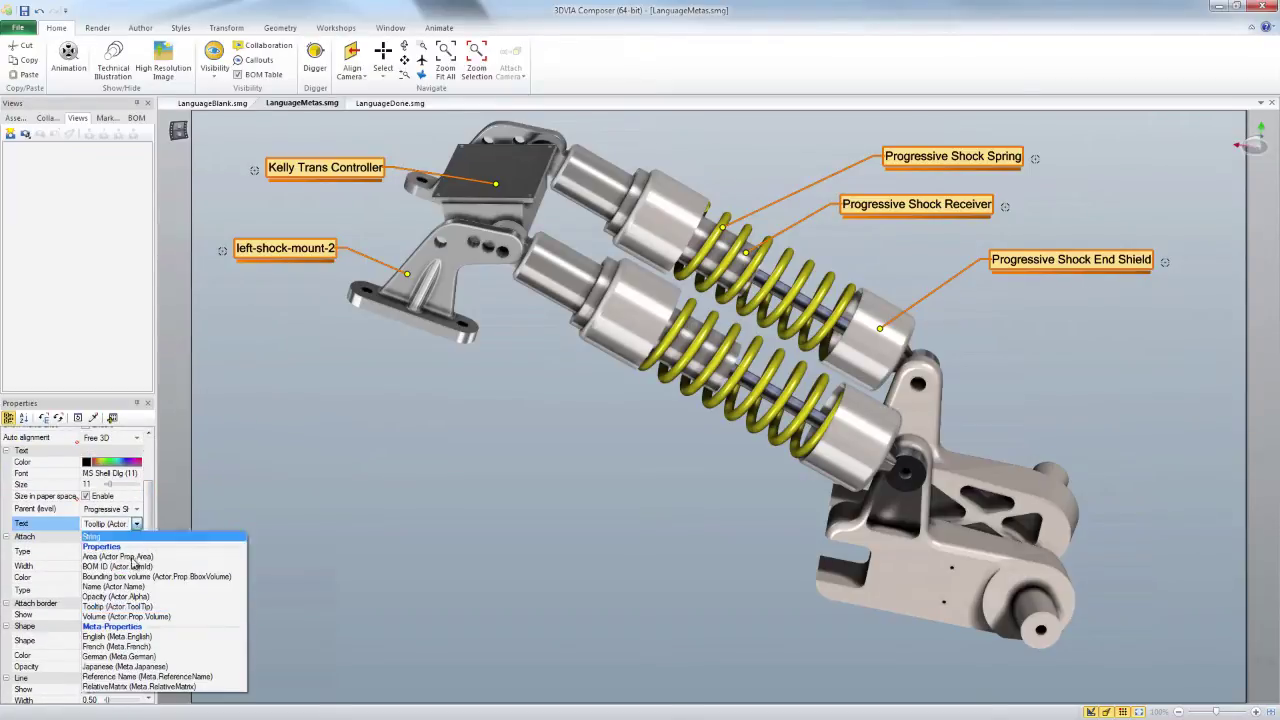
click(128, 646)
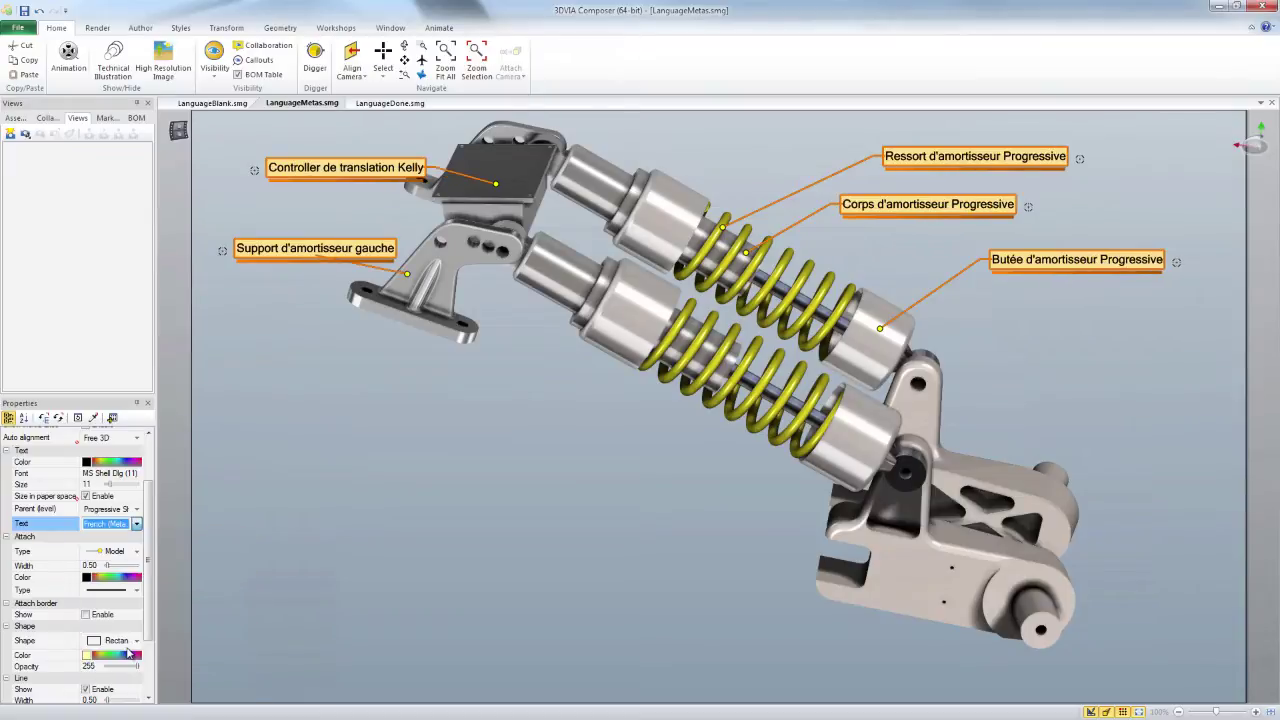
- Switch the selected labels' text to the Japanese meta-property and then to the English one
click(136, 524)
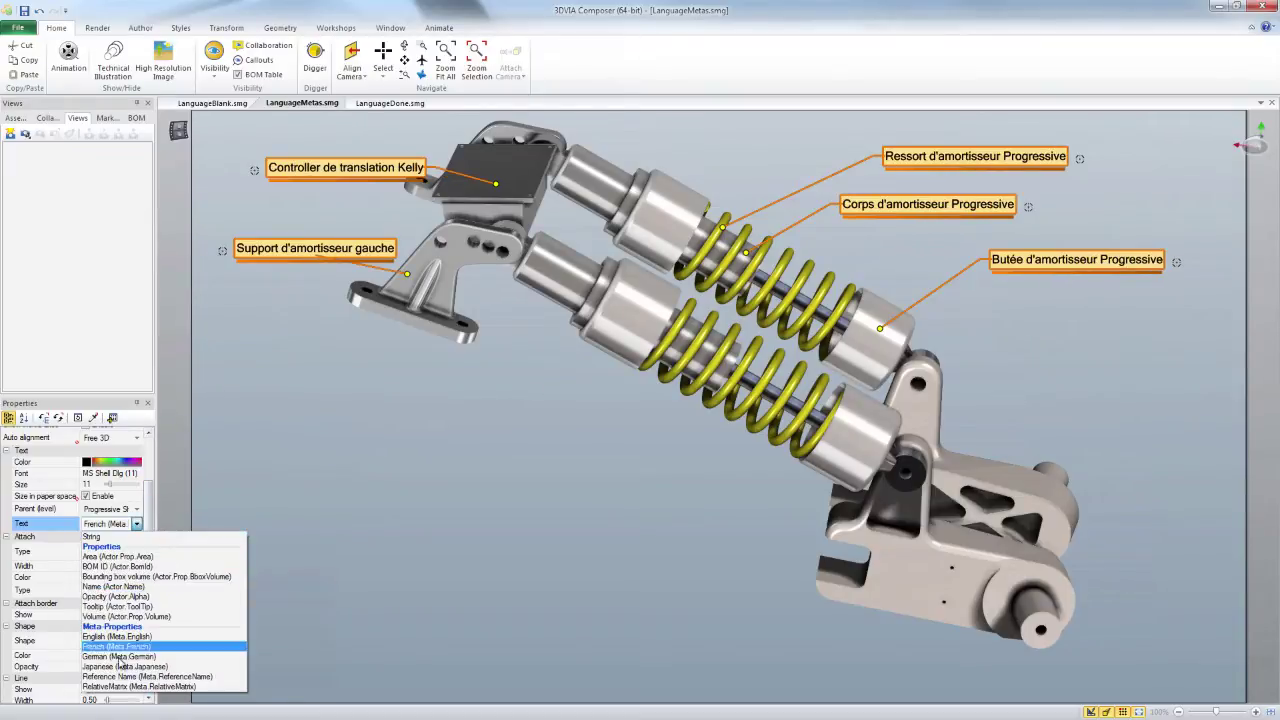
click(120, 665)
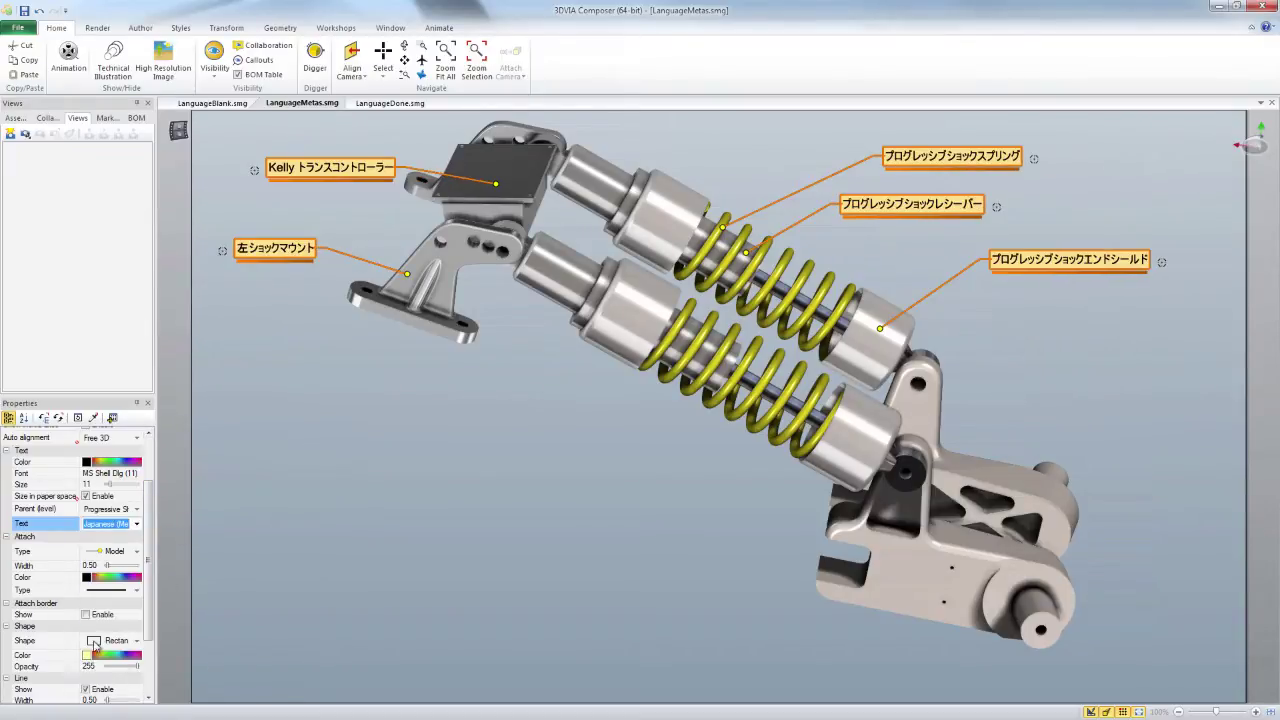
click(137, 524)
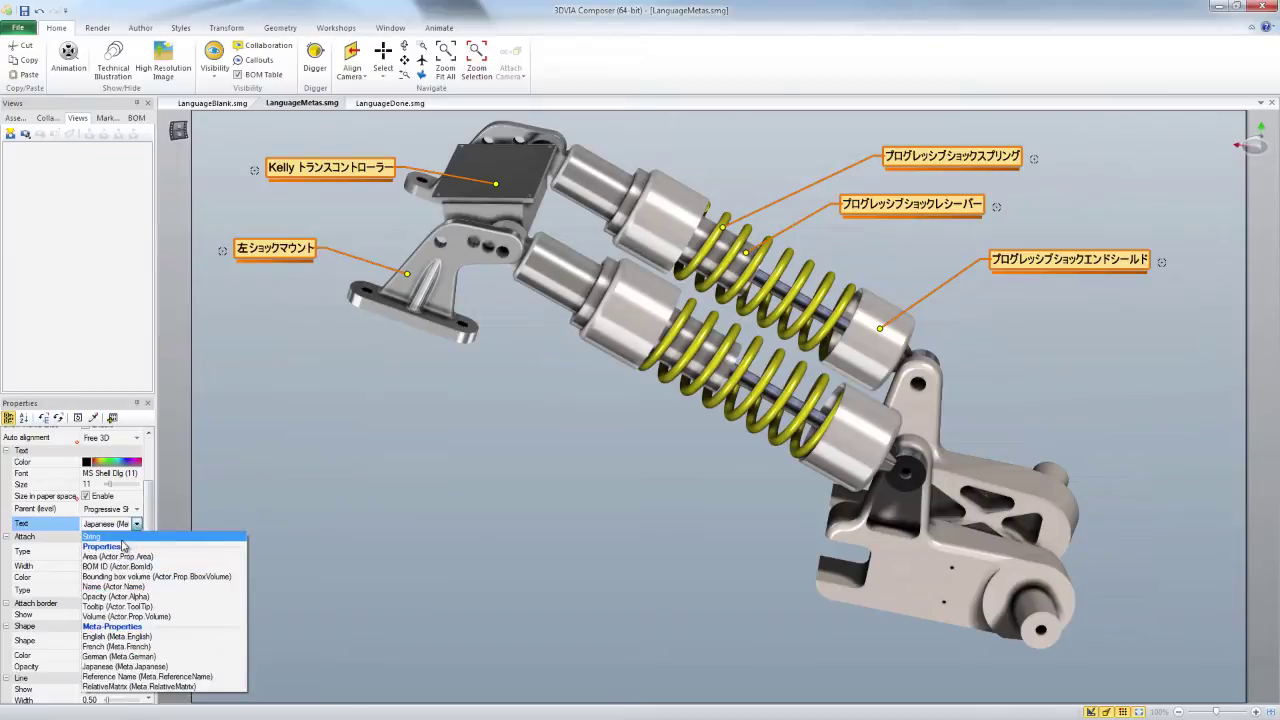
click(122, 637)
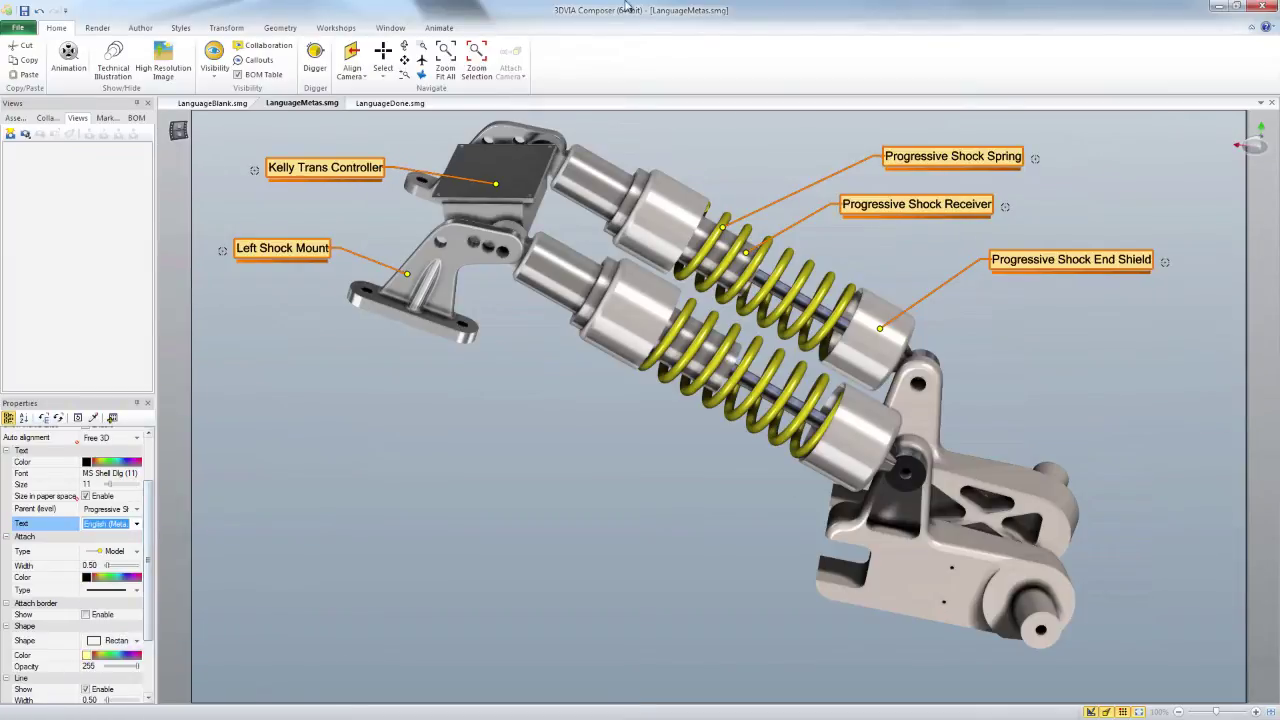
- Use the Views workshop to capture a view of the English labels and rename it English
click(336, 28)
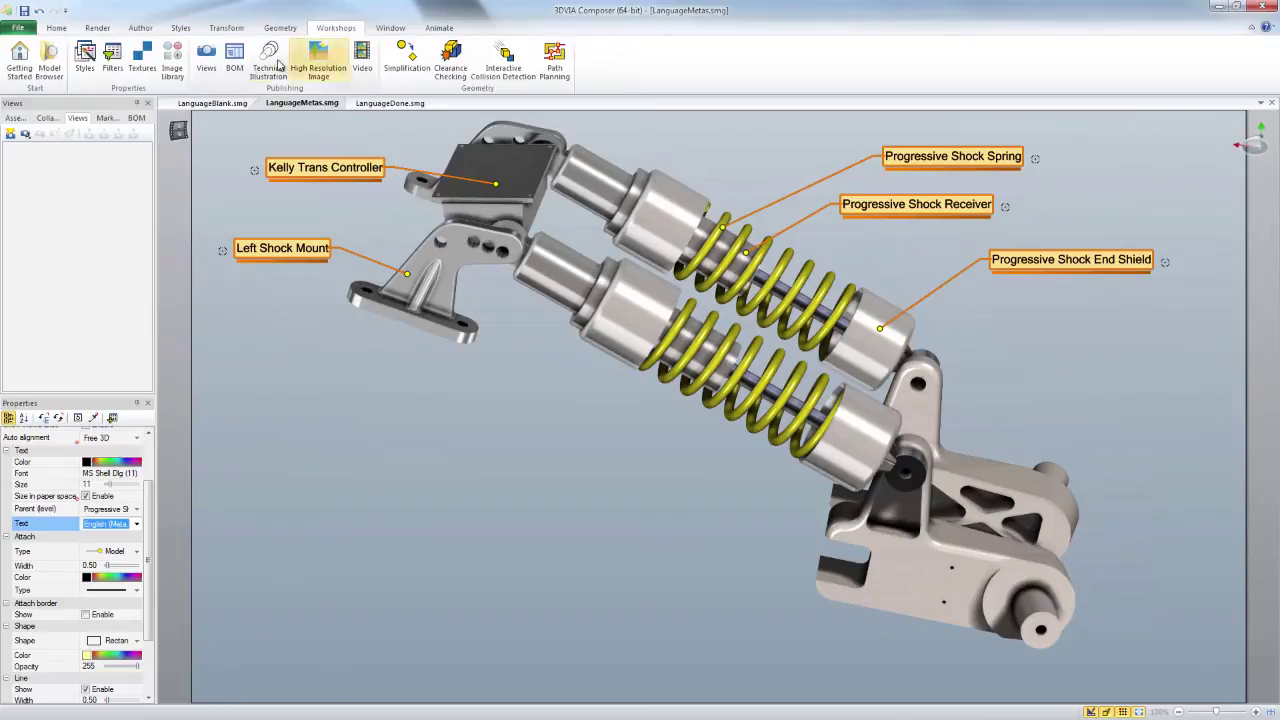
click(206, 60)
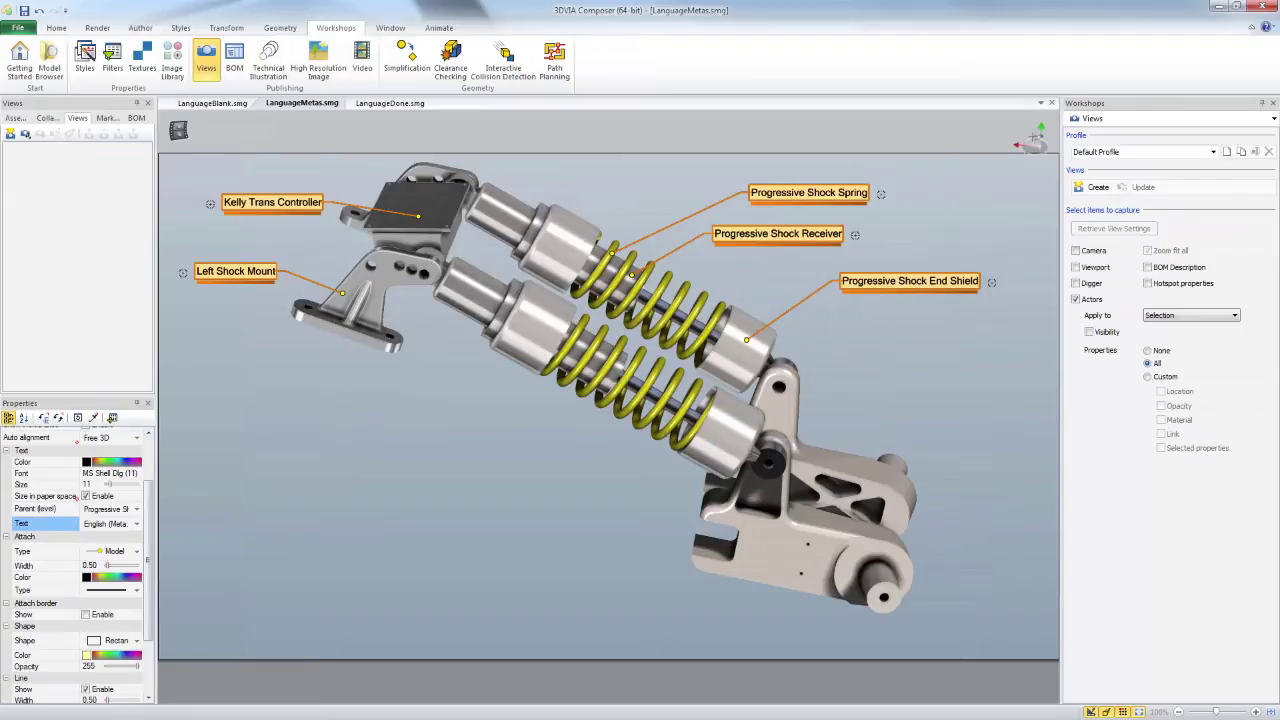
click(1092, 187)
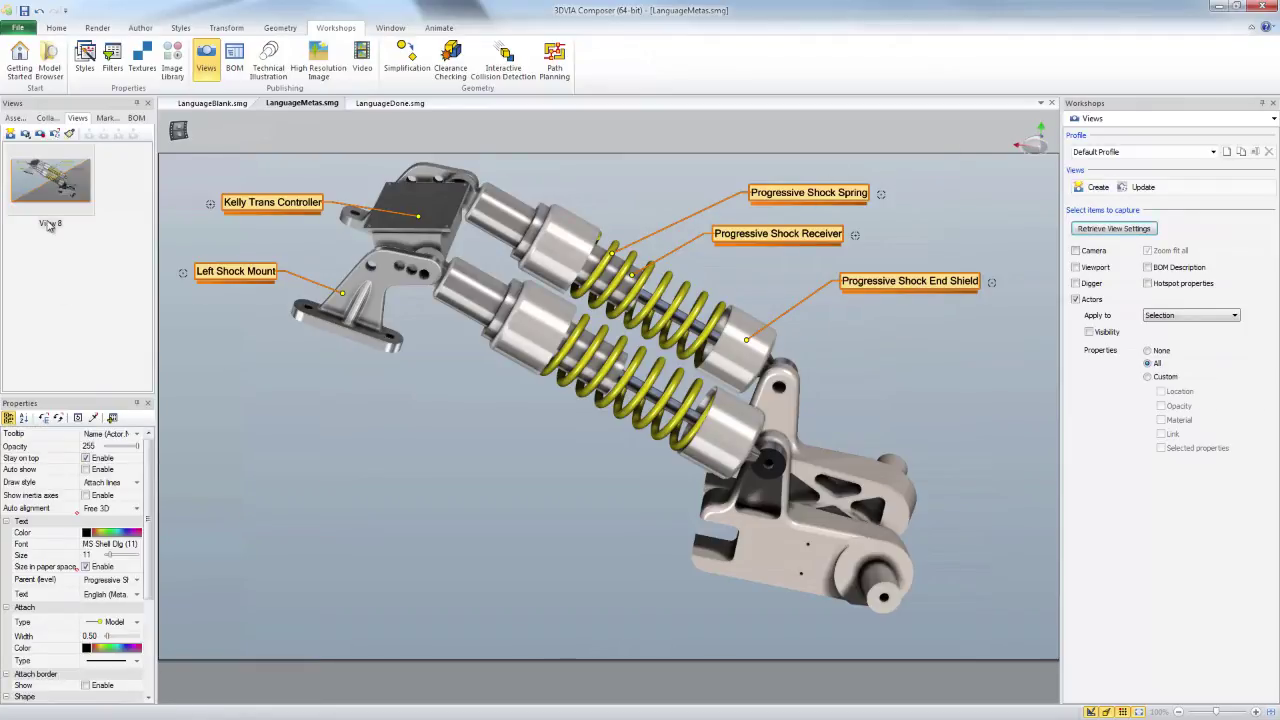
click(48, 224)
click(49, 223)
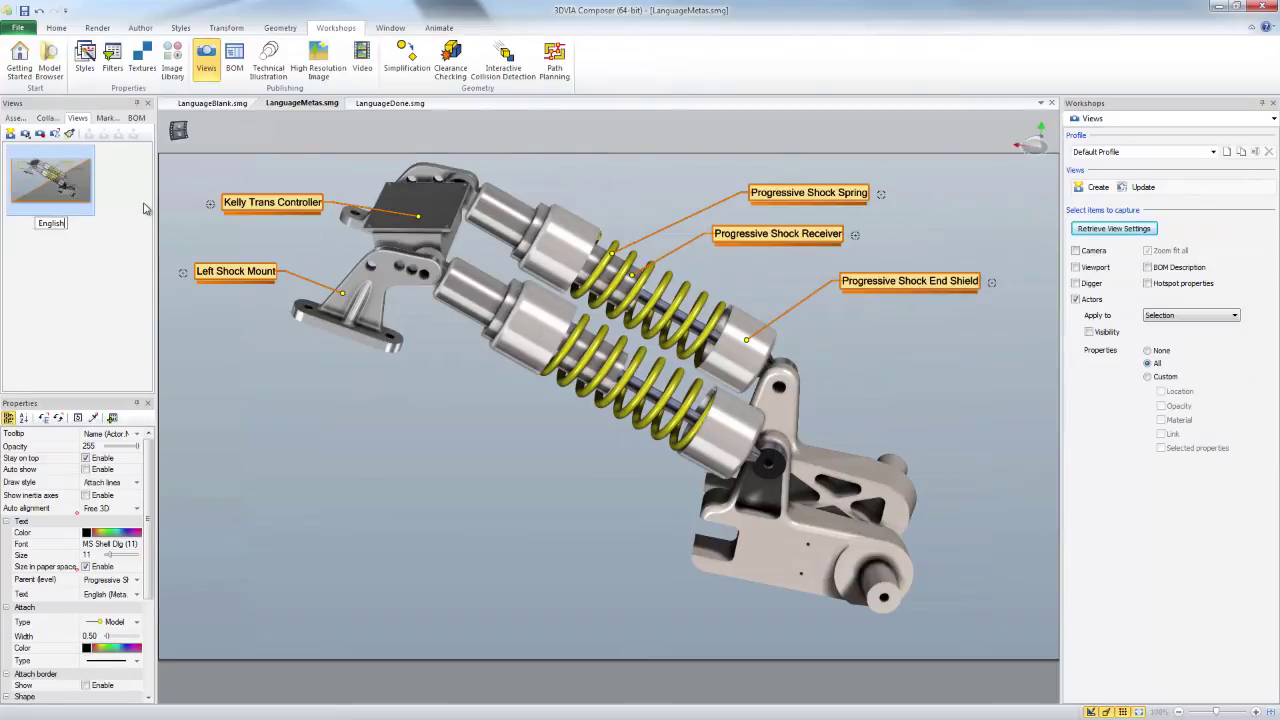
click(110, 595)
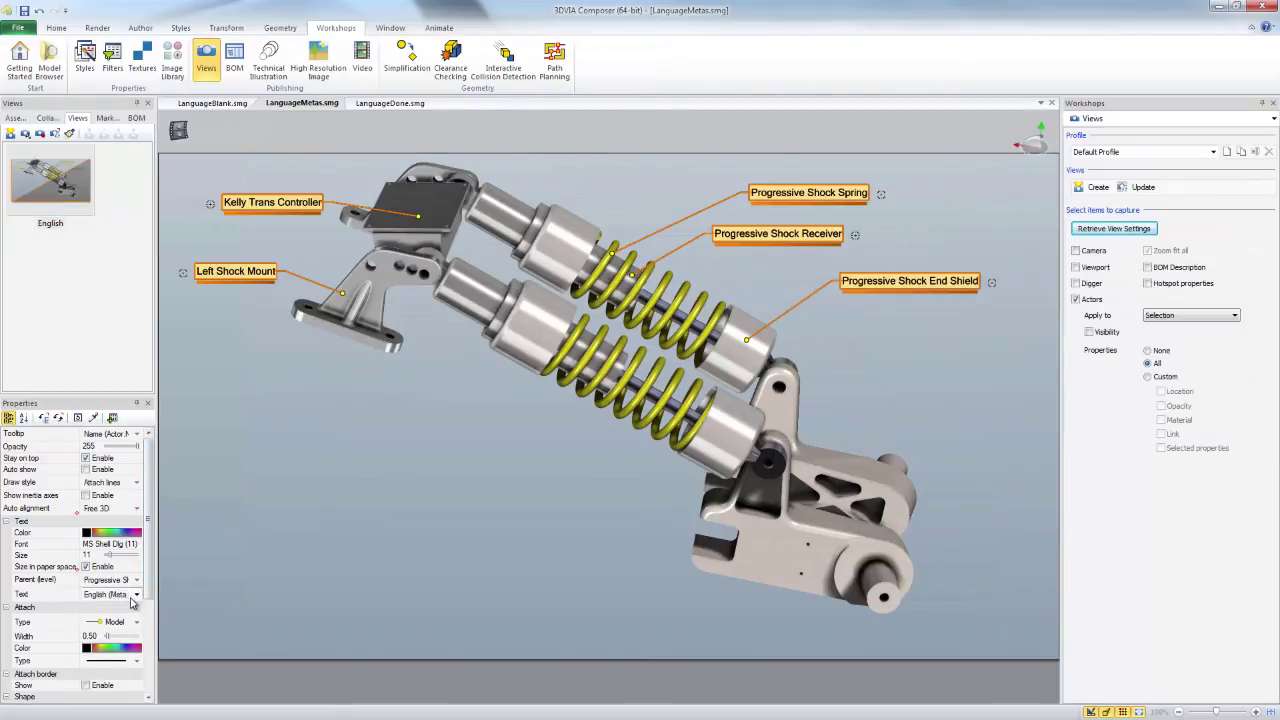
- Set the selected labels' text to the French meta-property and capture it as a new view
click(137, 594)
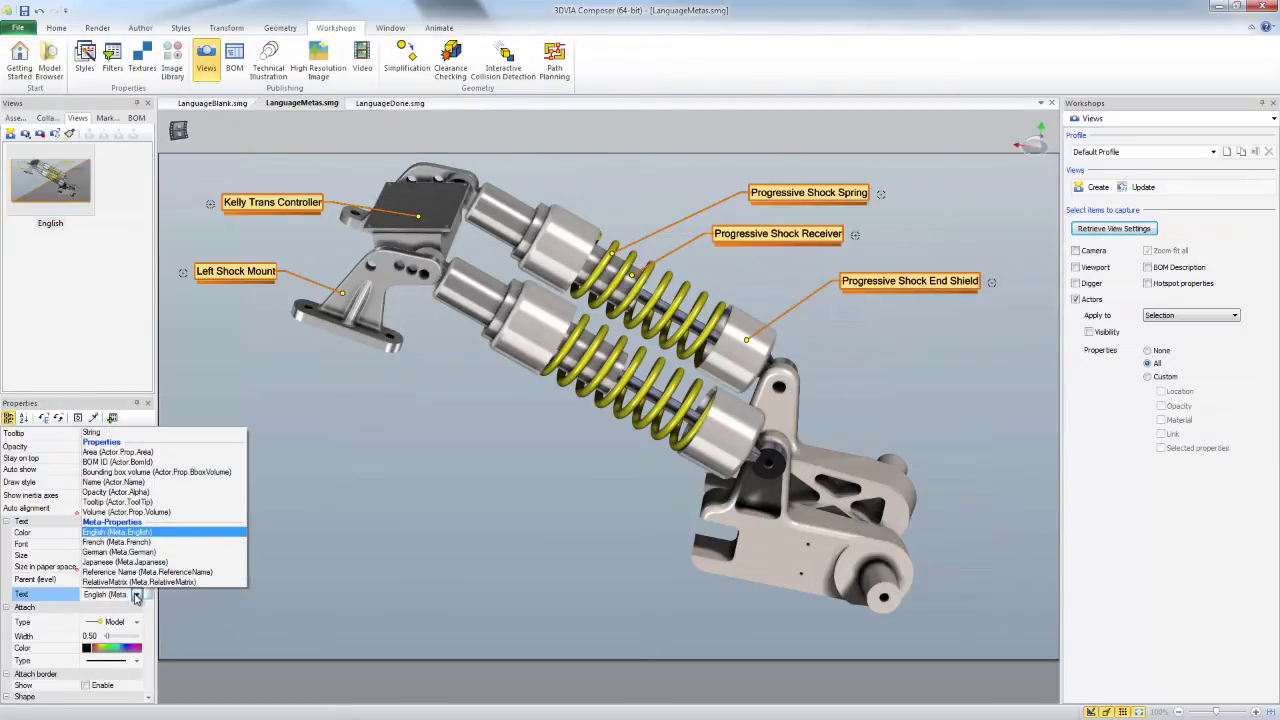
click(126, 544)
click(1090, 187)
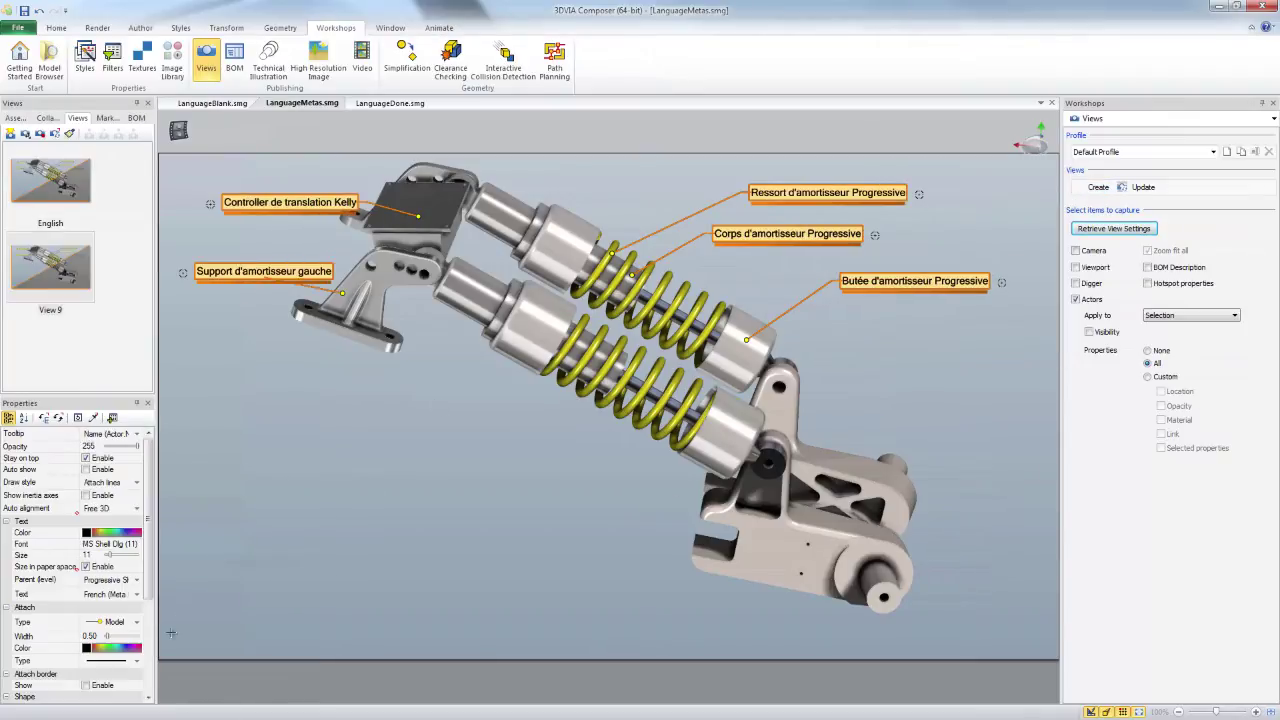
- Set the selected labels' text to the German meta-property and capture it as a new view
drag(104, 594, 145, 586)
click(138, 594)
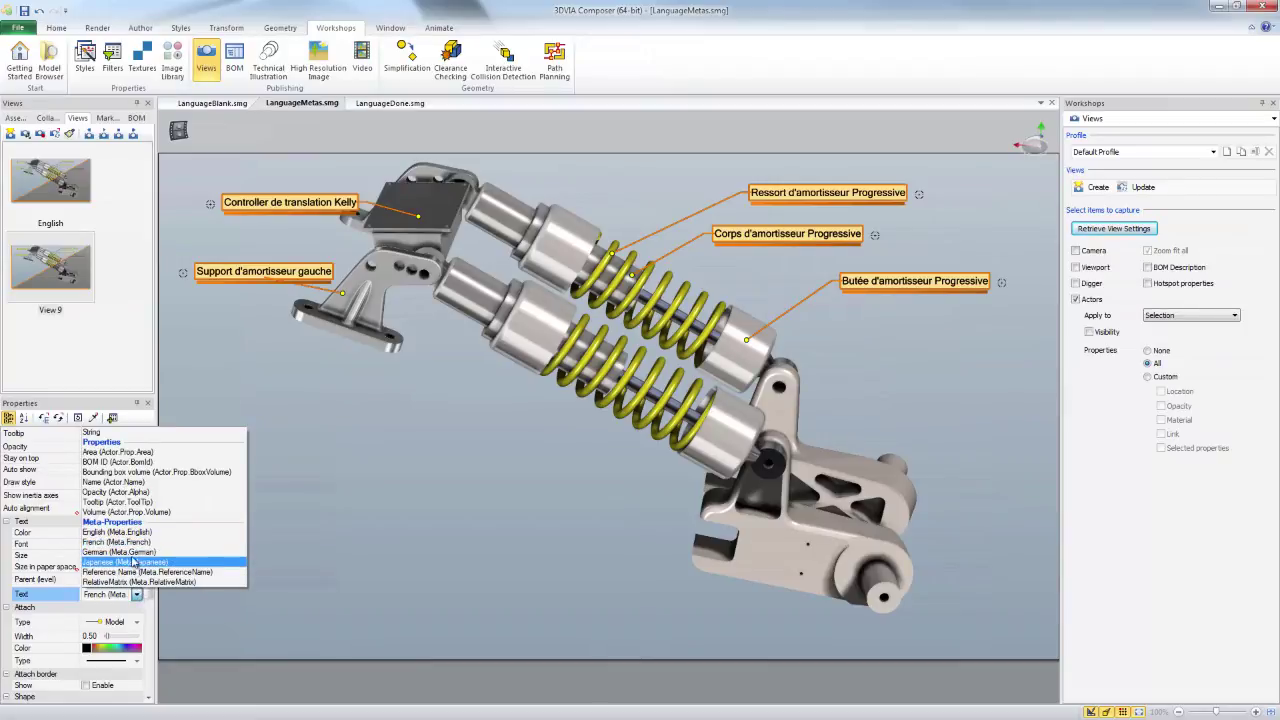
click(130, 552)
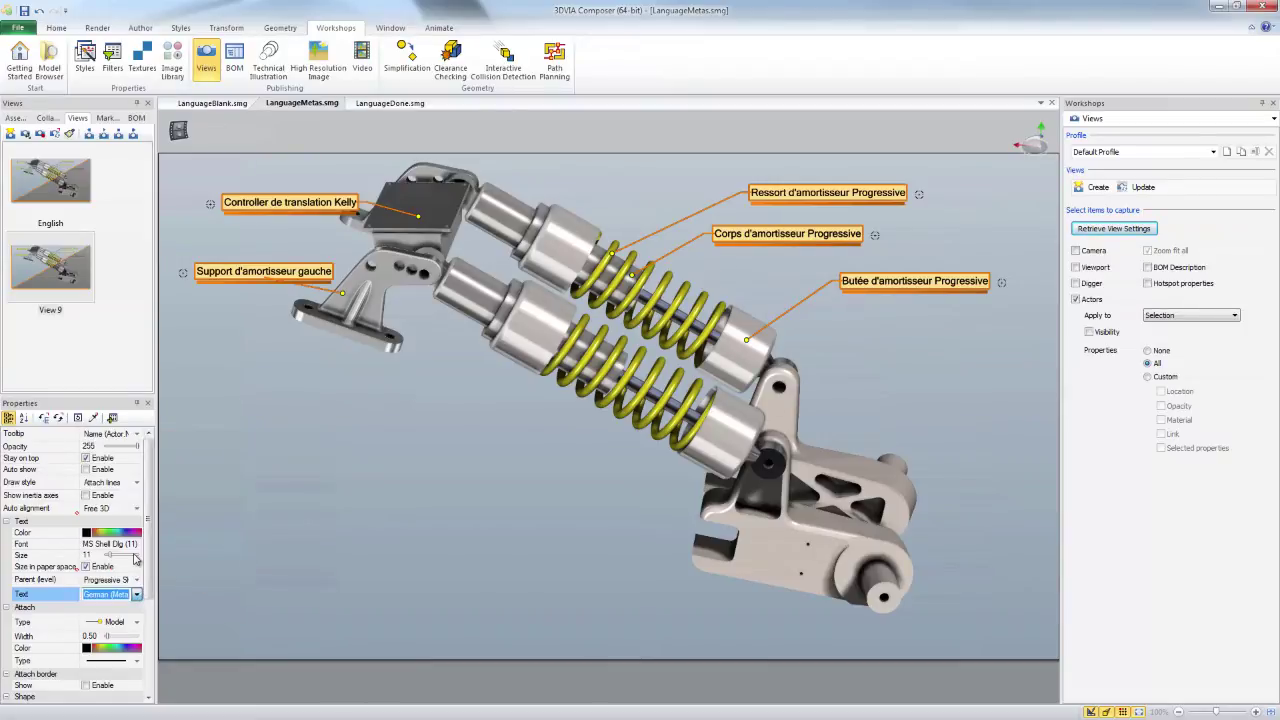
click(1092, 187)
- Set the selected labels' text to the Japanese meta-property and capture it as a new view
click(136, 594)
click(124, 562)
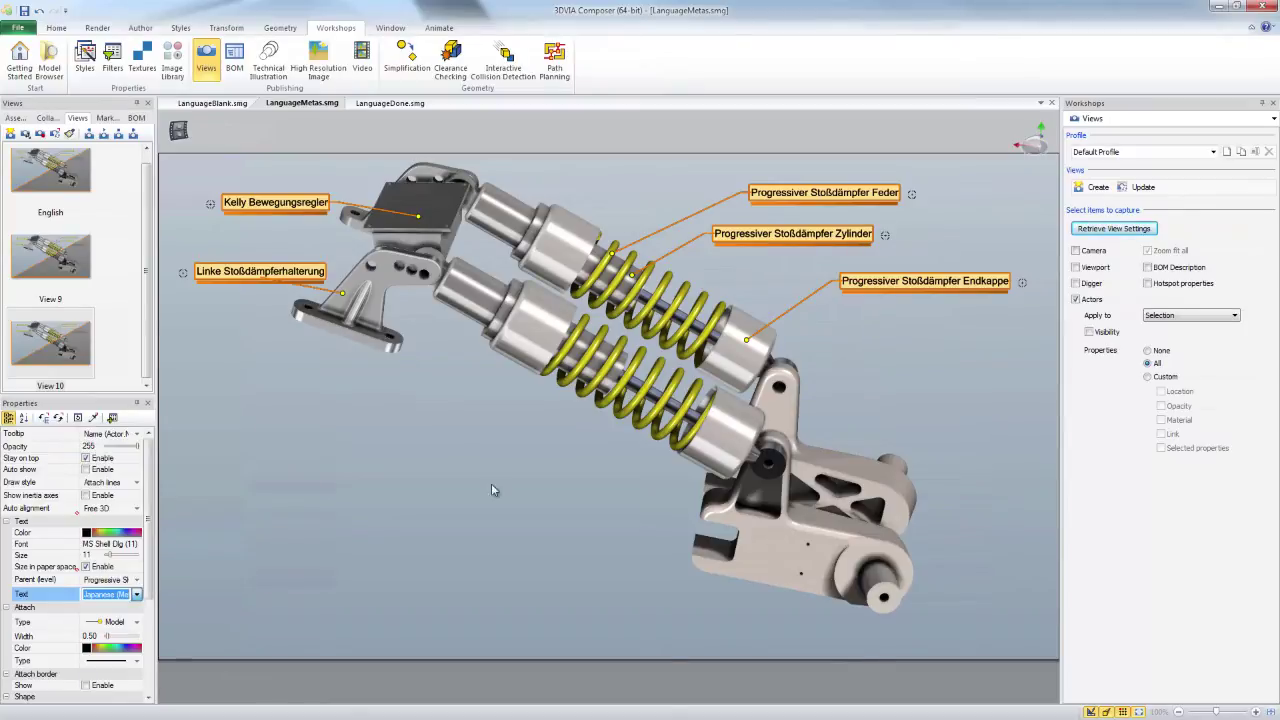
click(1092, 187)
- Rename the view holding the French labels, View 9, as French
drag(147, 340, 152, 250)
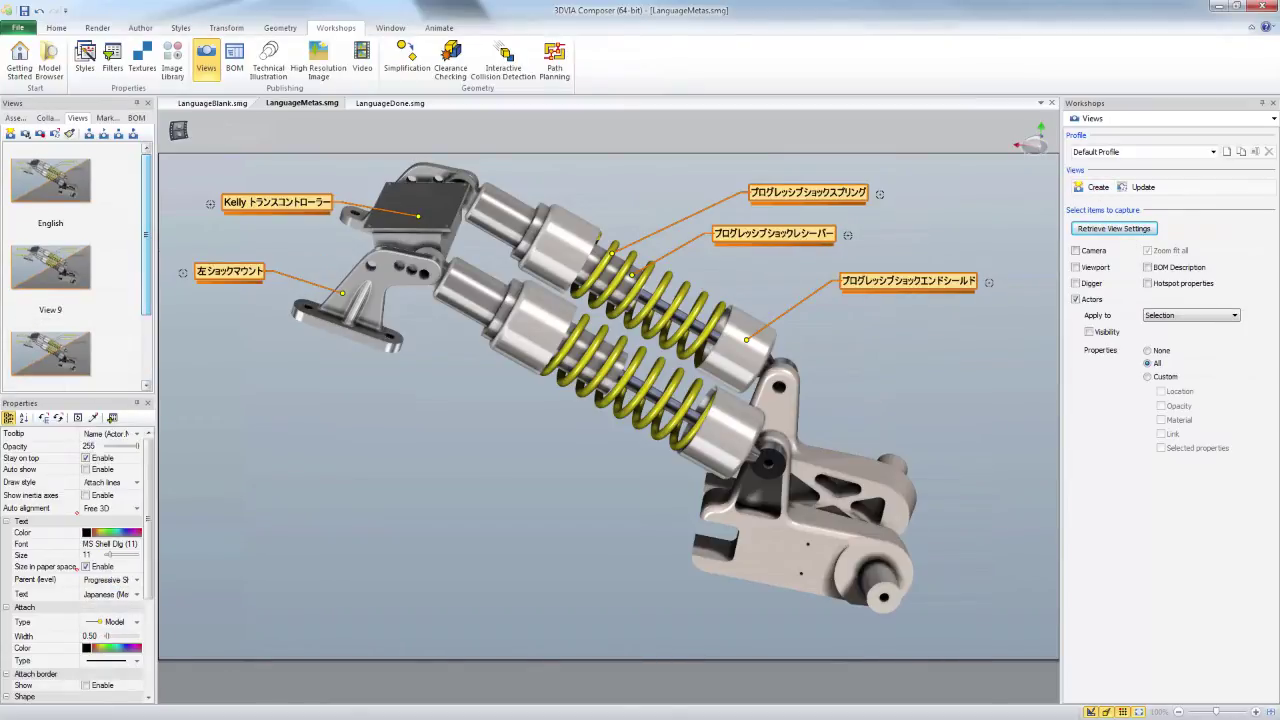
key(Home)
click(45, 312)
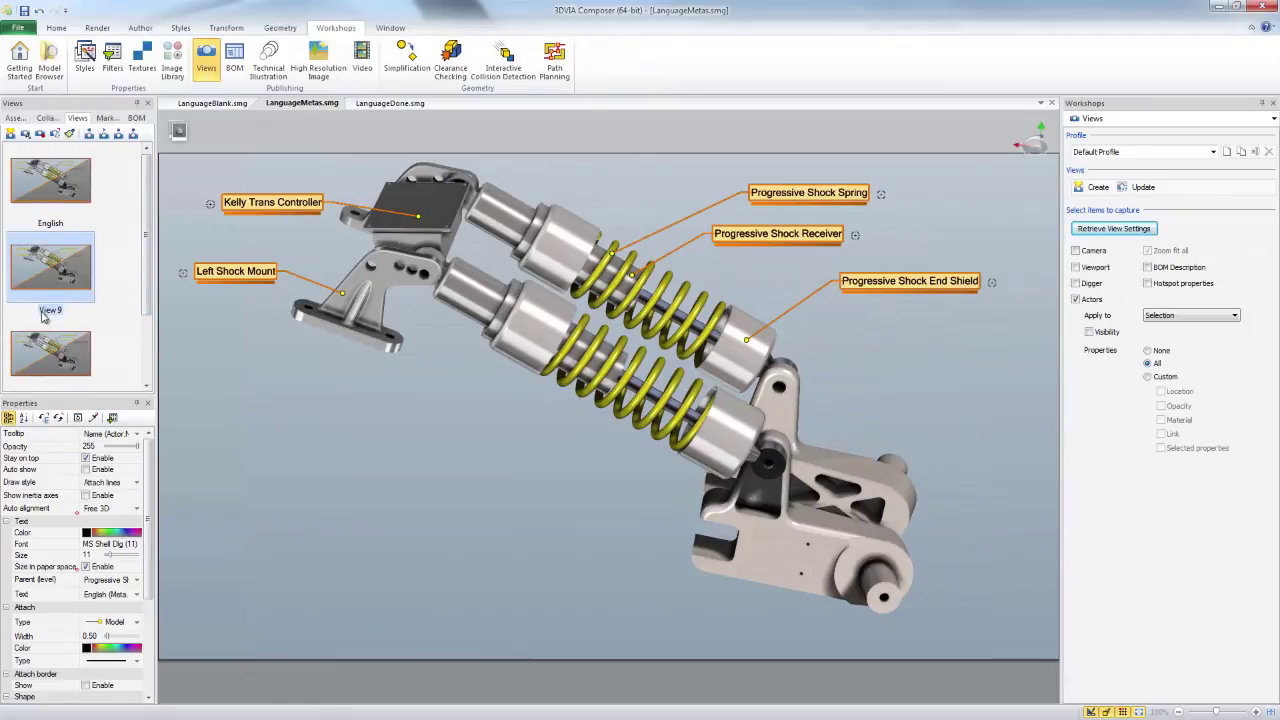
click(45, 311)
text(French)
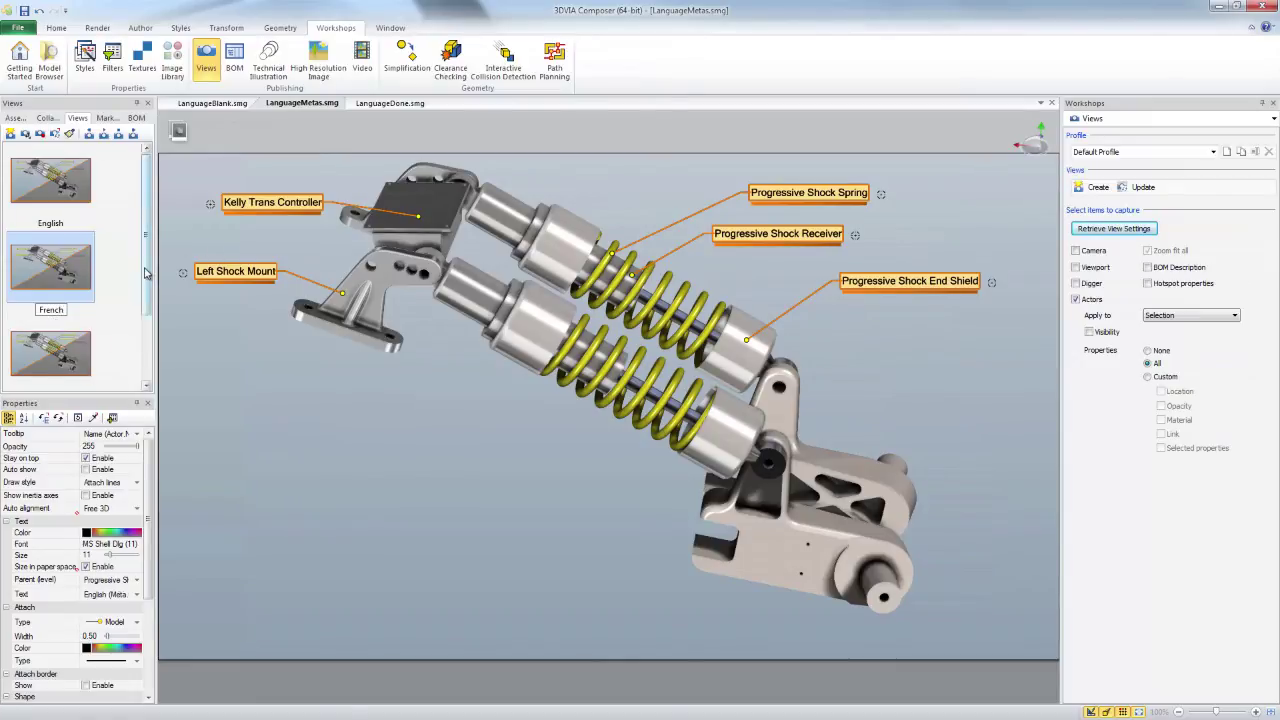
- Rename the view holding the Japanese labels, View 11, as Japanese
scroll(53, 323, down, 1)
click(53, 323)
click(53, 321)
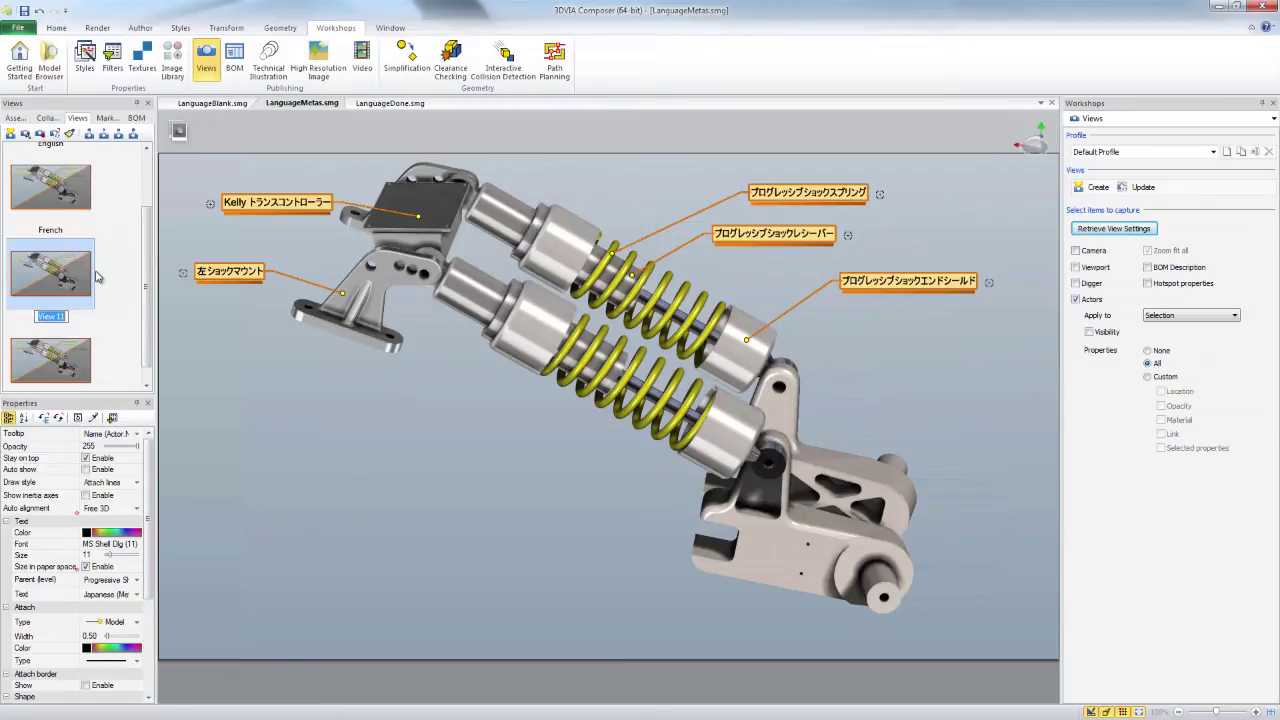
text(japanese)
- Rename the view holding the German labels, View 10, as German
scroll(148, 355, down, 1)
click(48, 348)
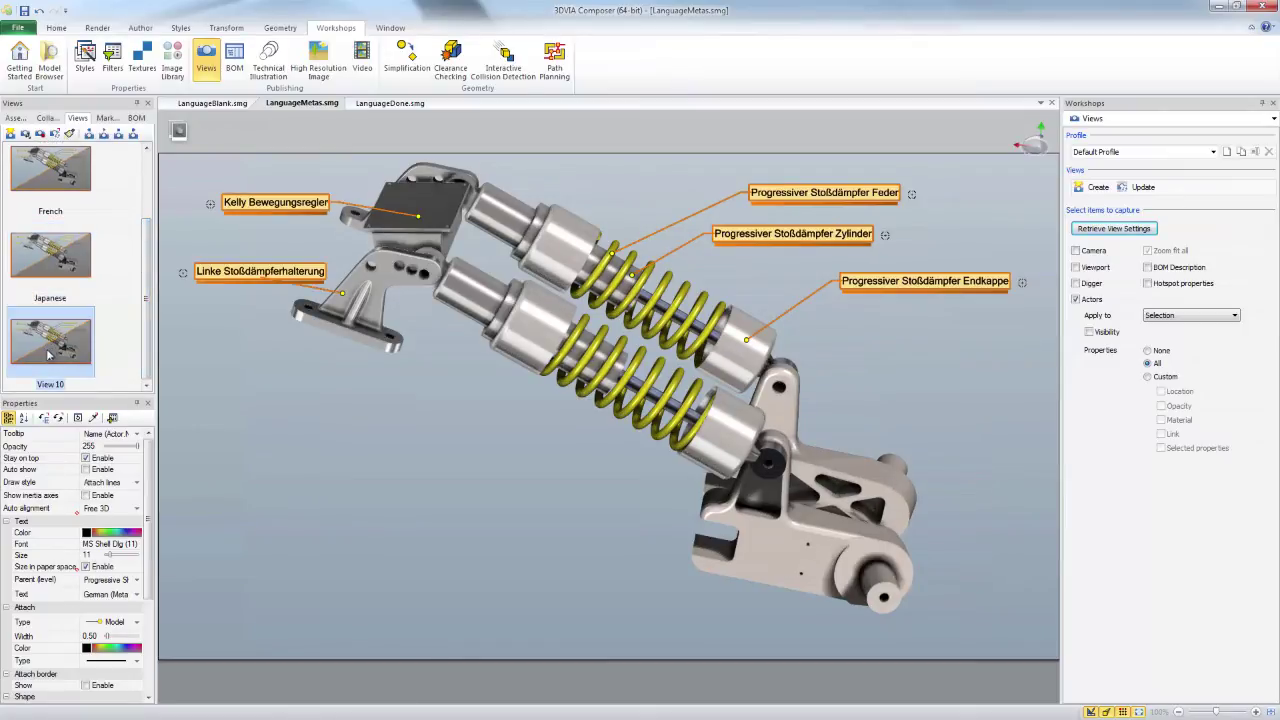
click(52, 385)
text(German)
click(343, 620)
- Restore the English view and place a 2D text panel in the empty area below the left shock mount
drag(147, 335, 144, 215)
click(50, 180)
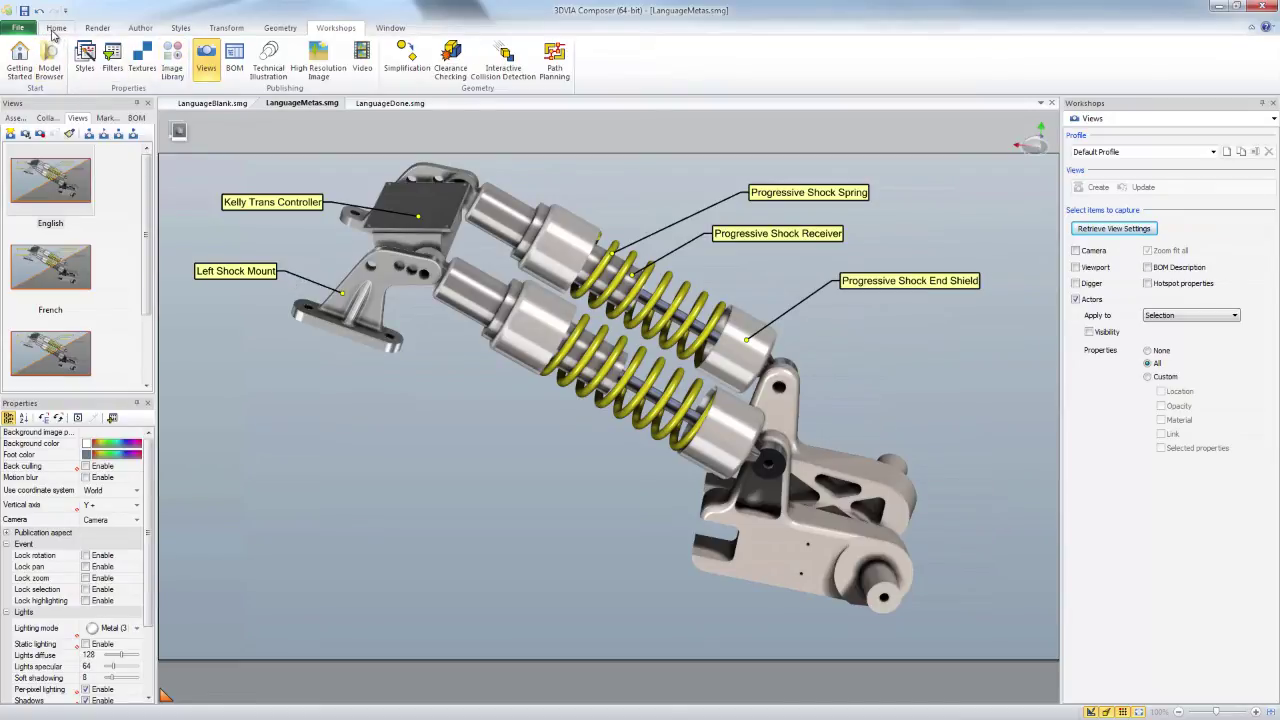
click(140, 28)
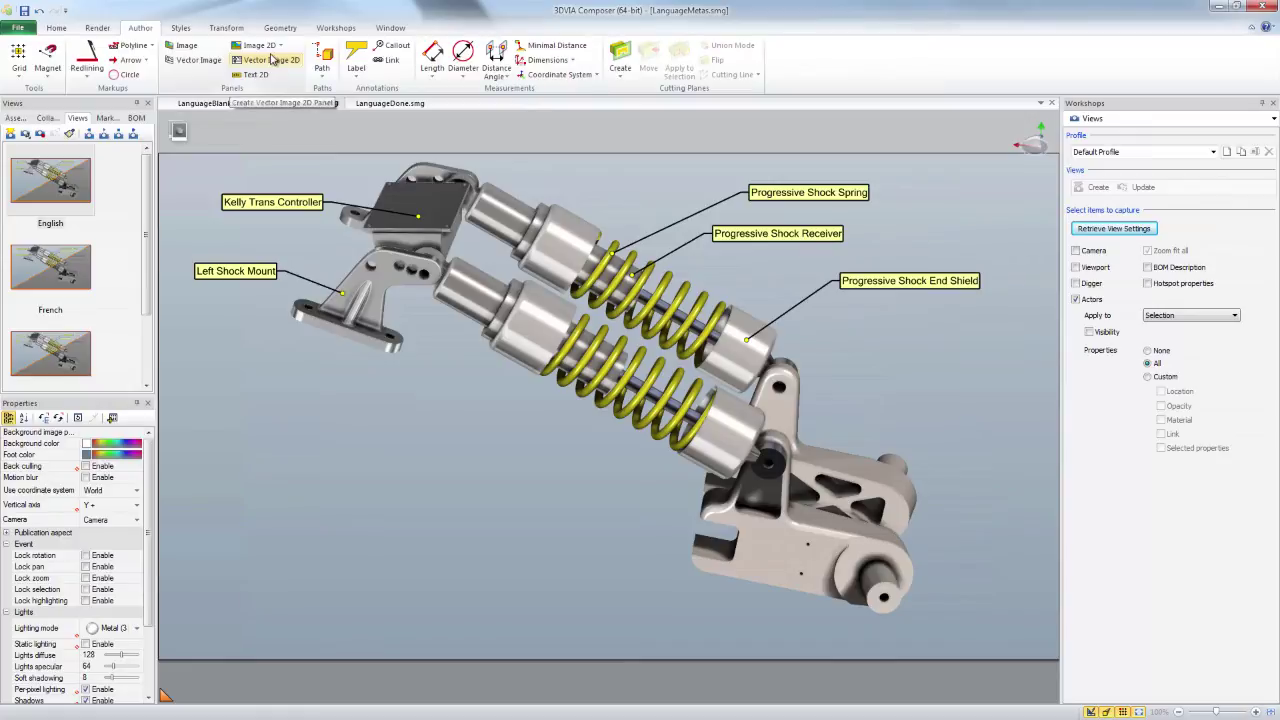
click(252, 74)
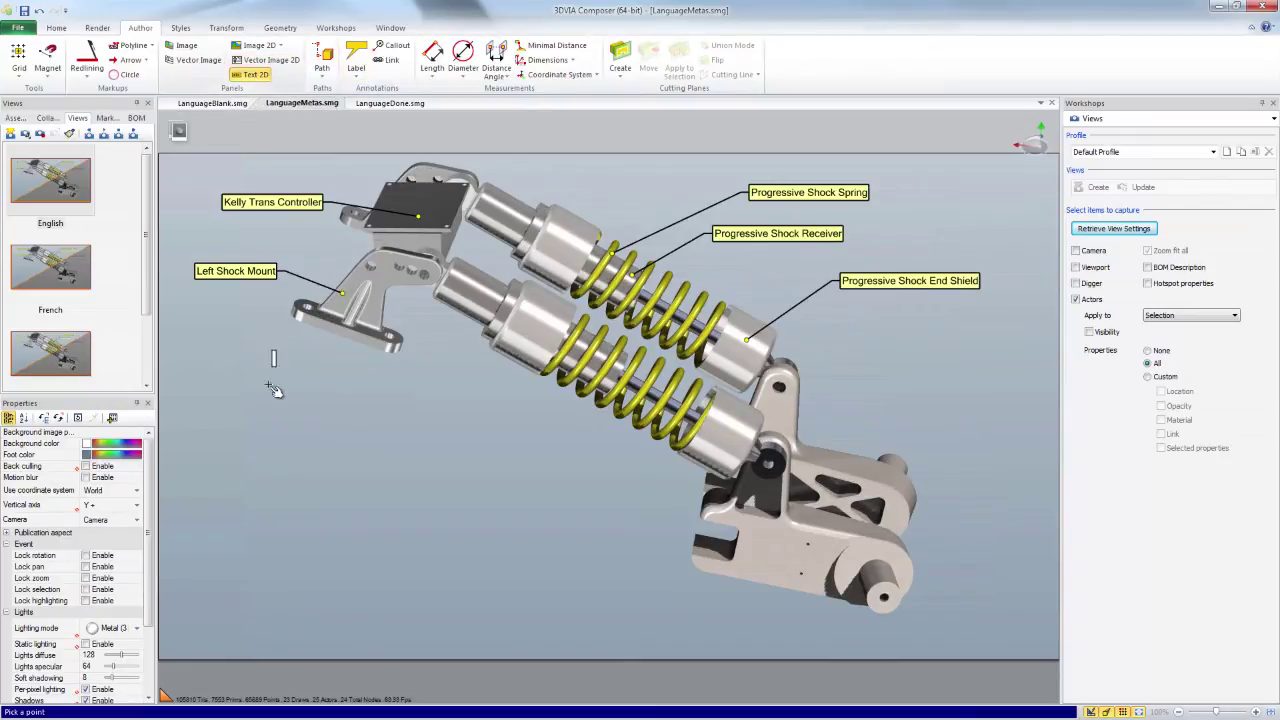
click(204, 437)
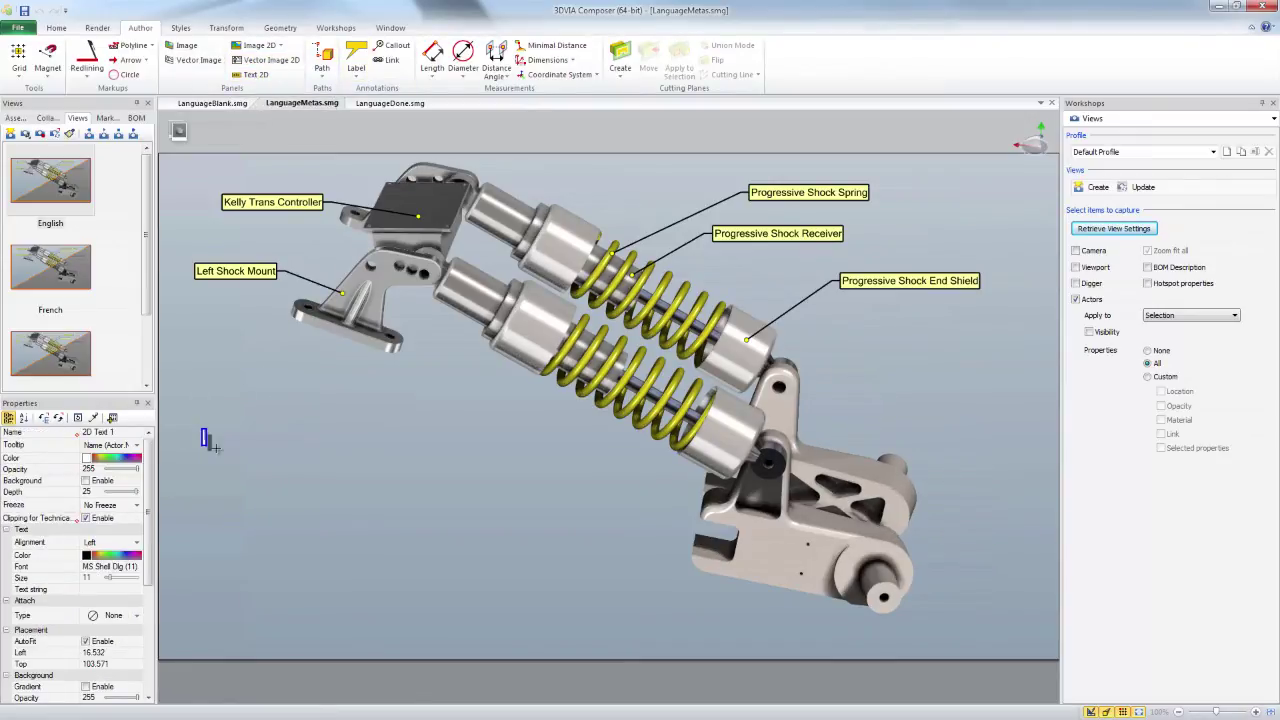
- Set the 2D text panel's text string to English and its text size to 20
scroll(115, 560, down, 4)
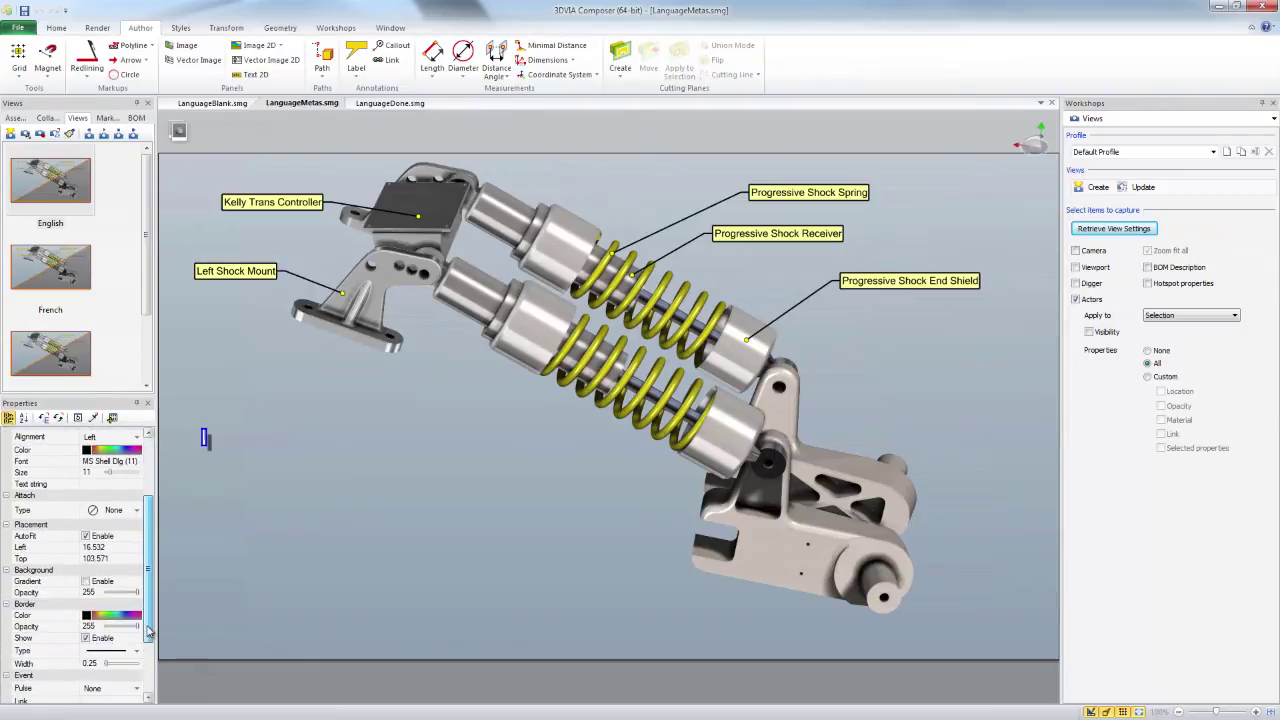
click(97, 511)
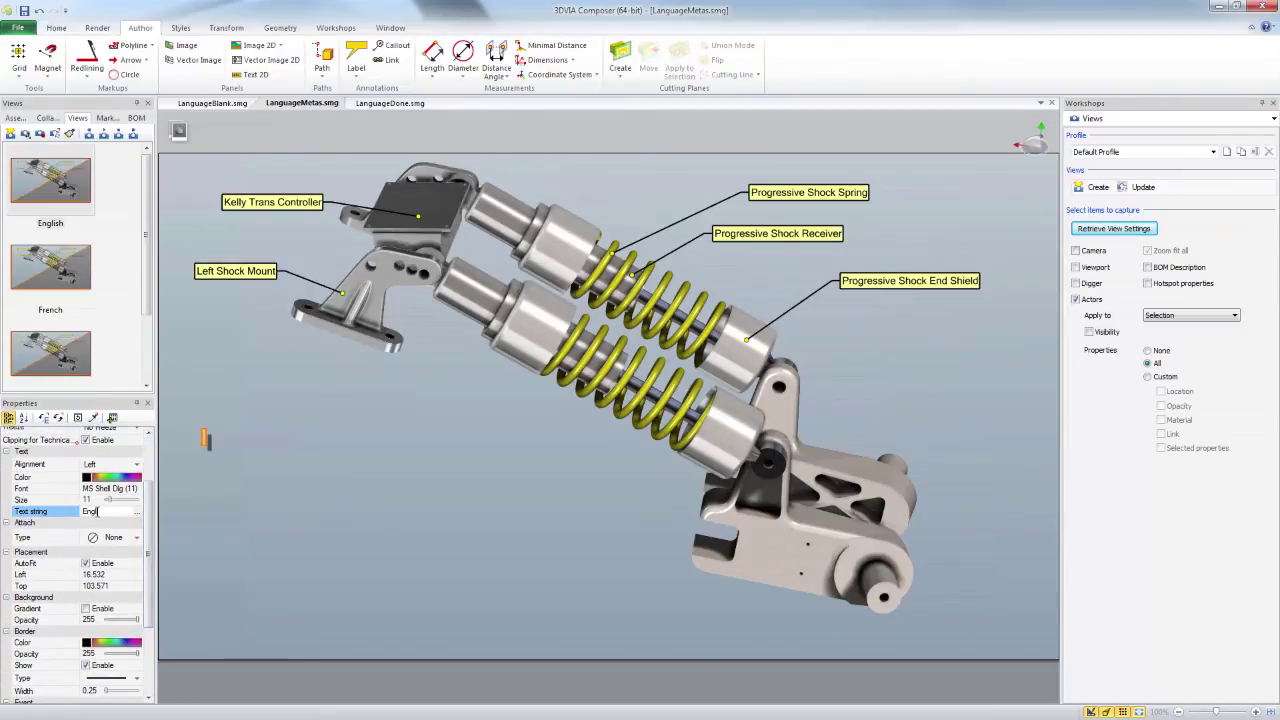
key(Return)
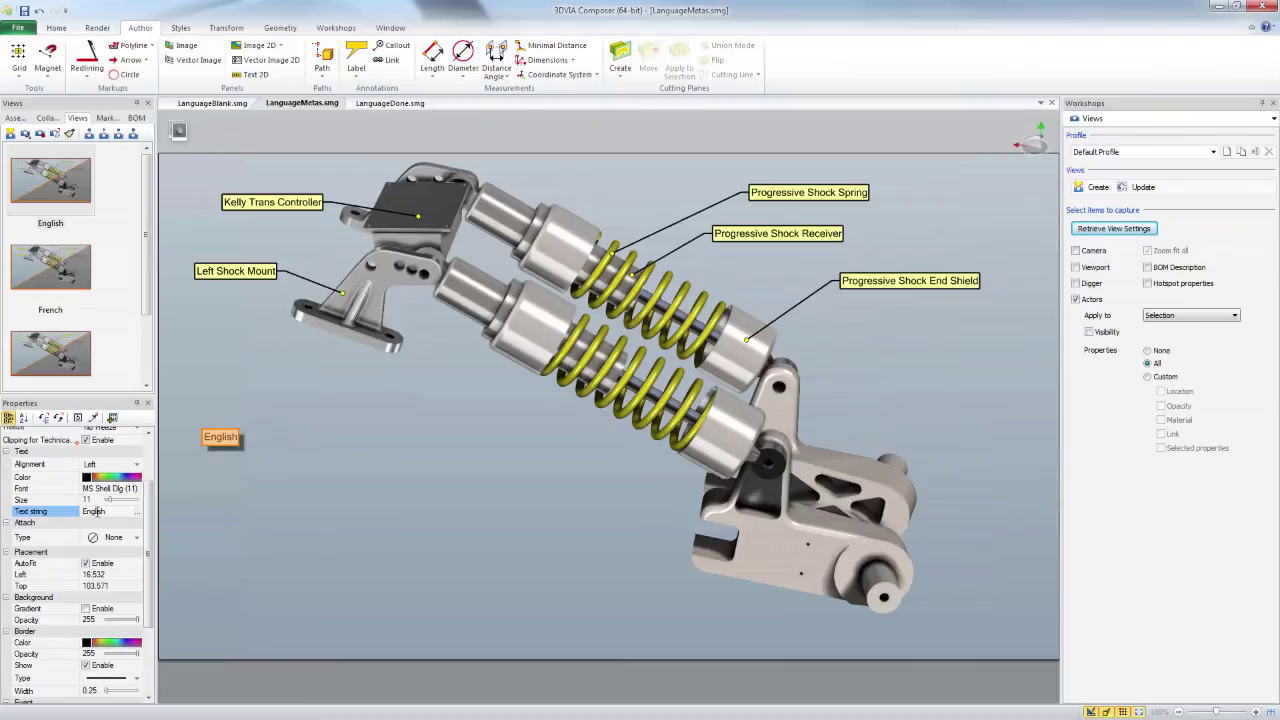
click(100, 500)
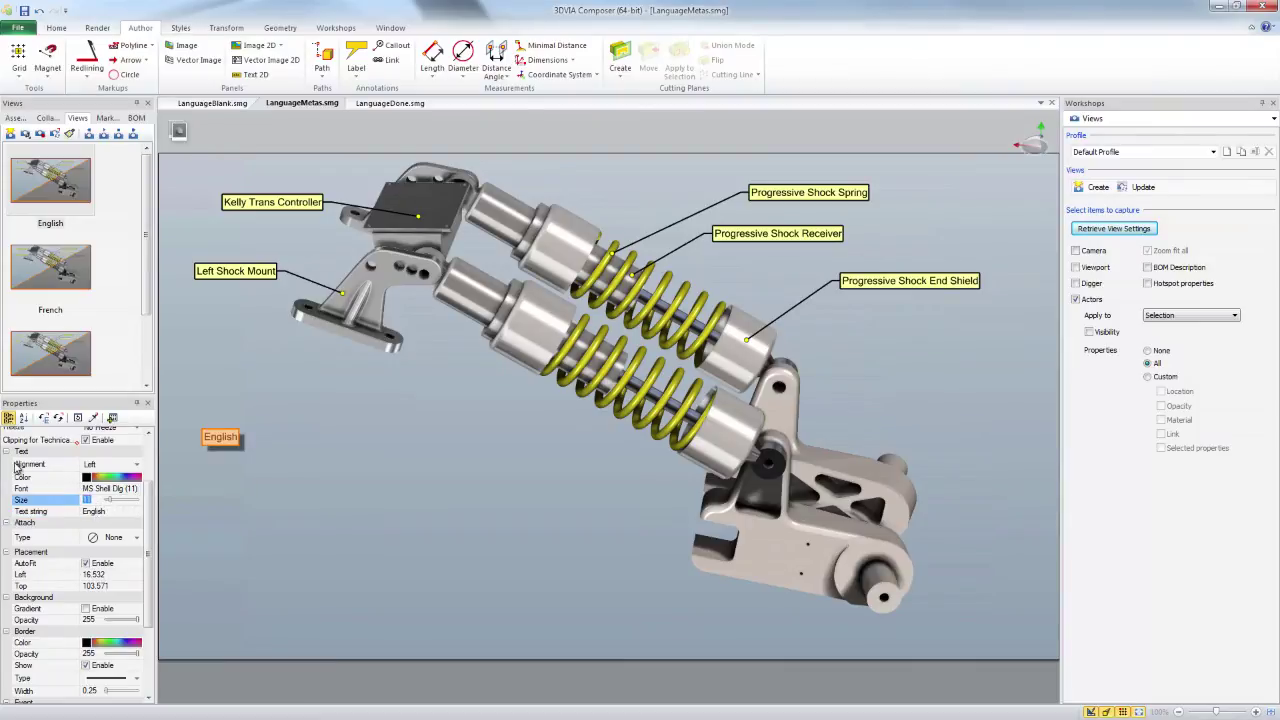
key(Return)
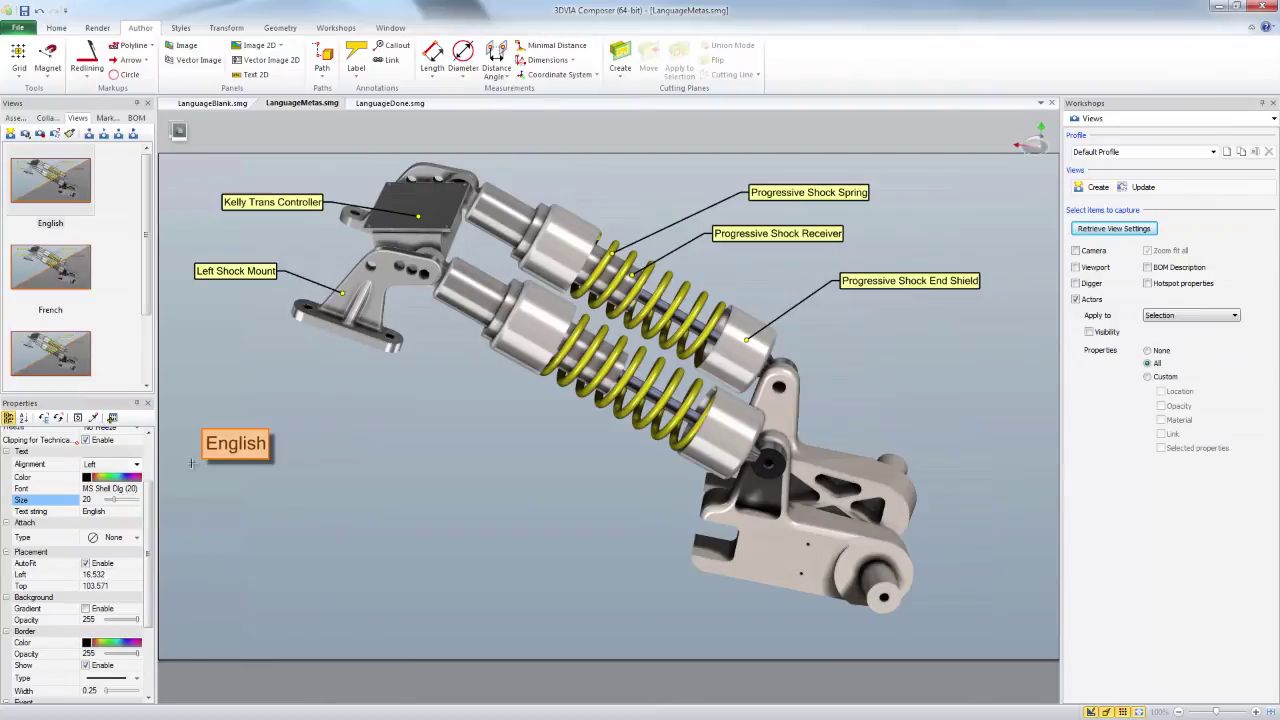
- Duplicate the English 2D text with a slight offset and change the copy's text string to French
drag(245, 450, 258, 464)
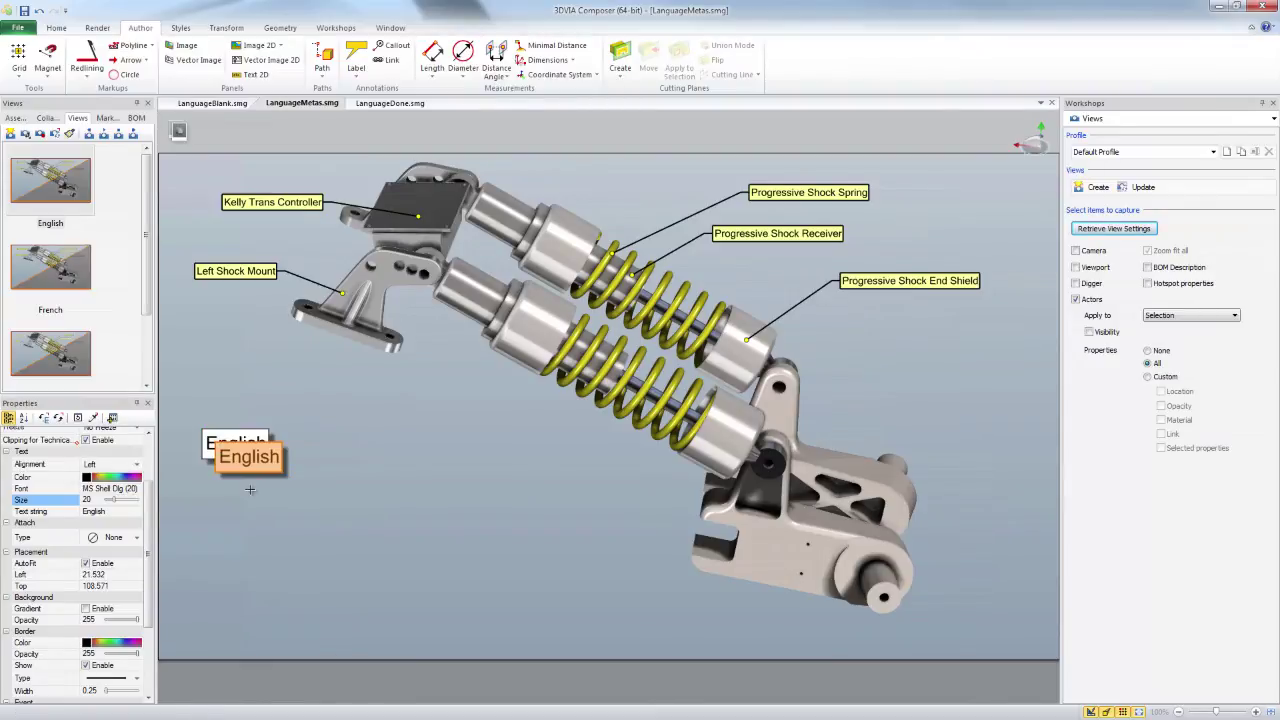
click(30, 511)
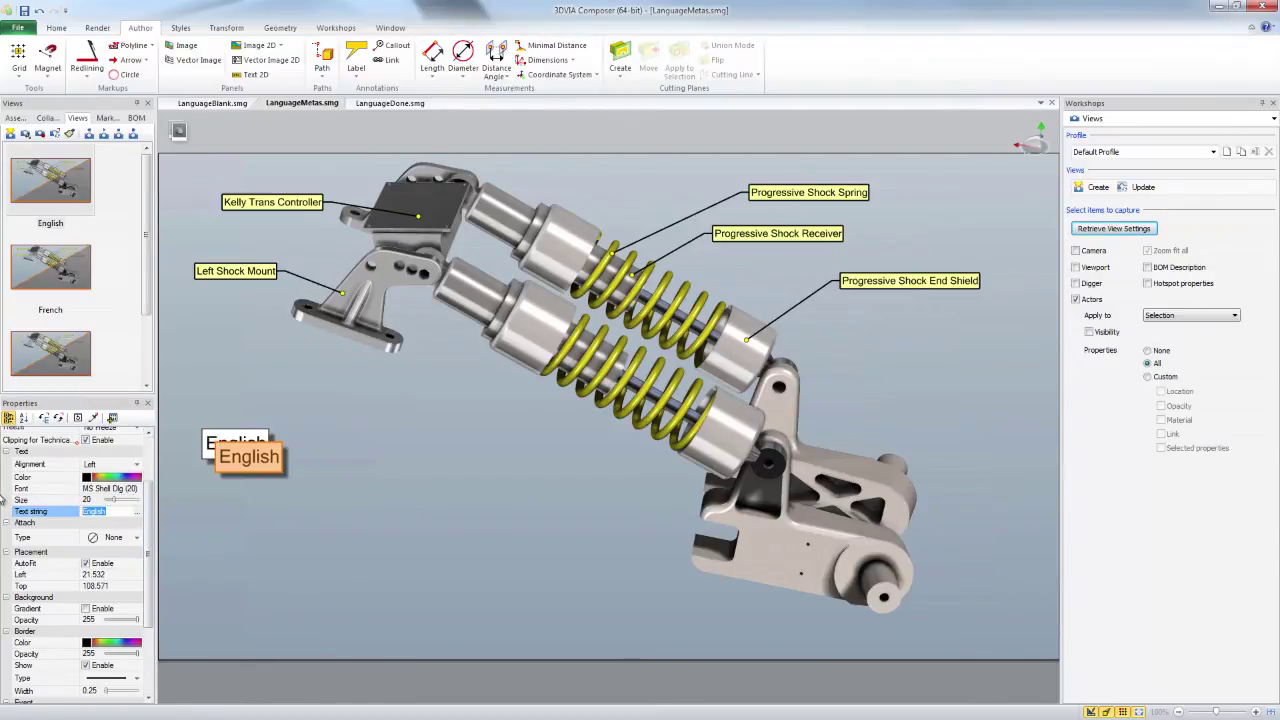
text(French)
key(Return)
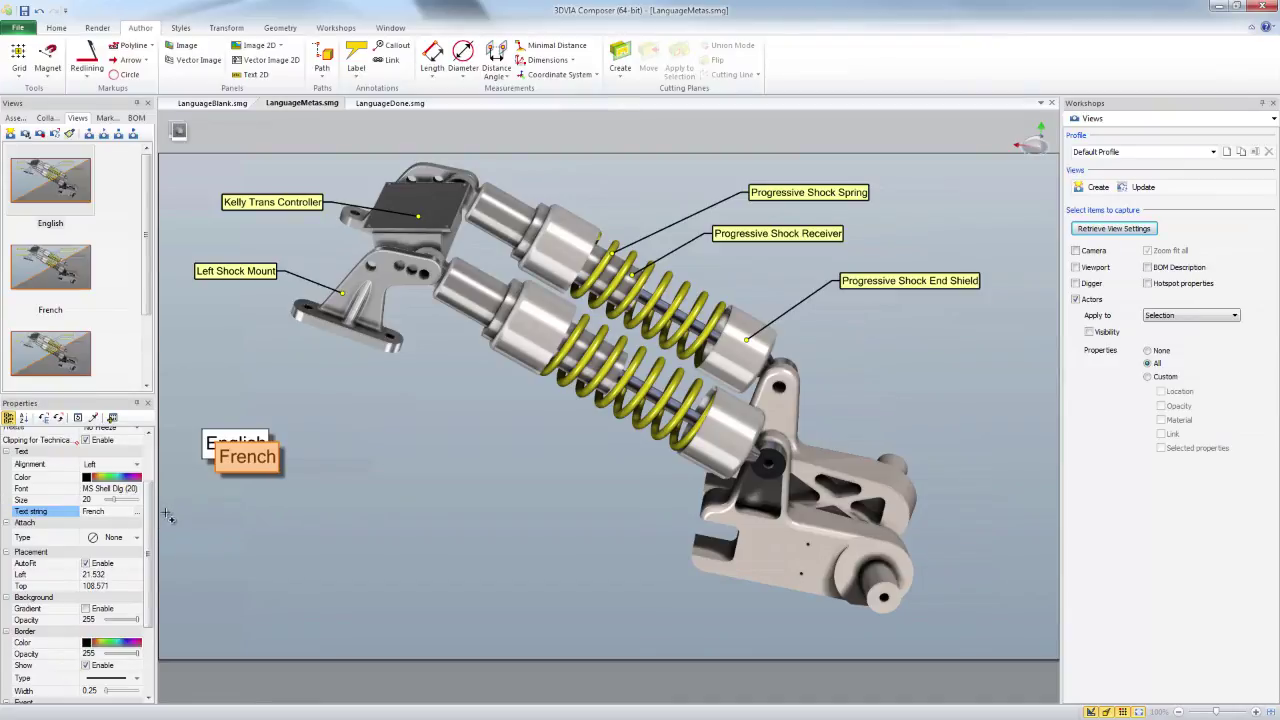
- Paste another copy of the 2D text and change its text string to German
key(ctrl+v)
click(95, 511)
text(G)
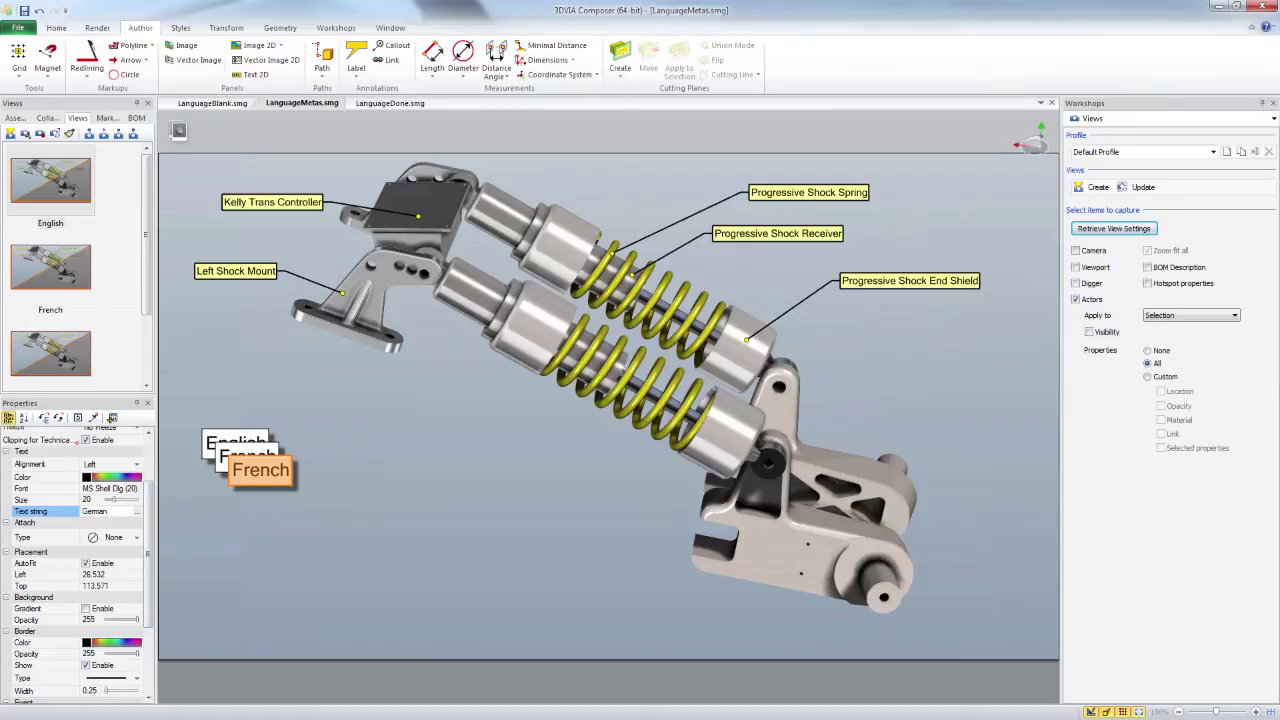
key(Return)
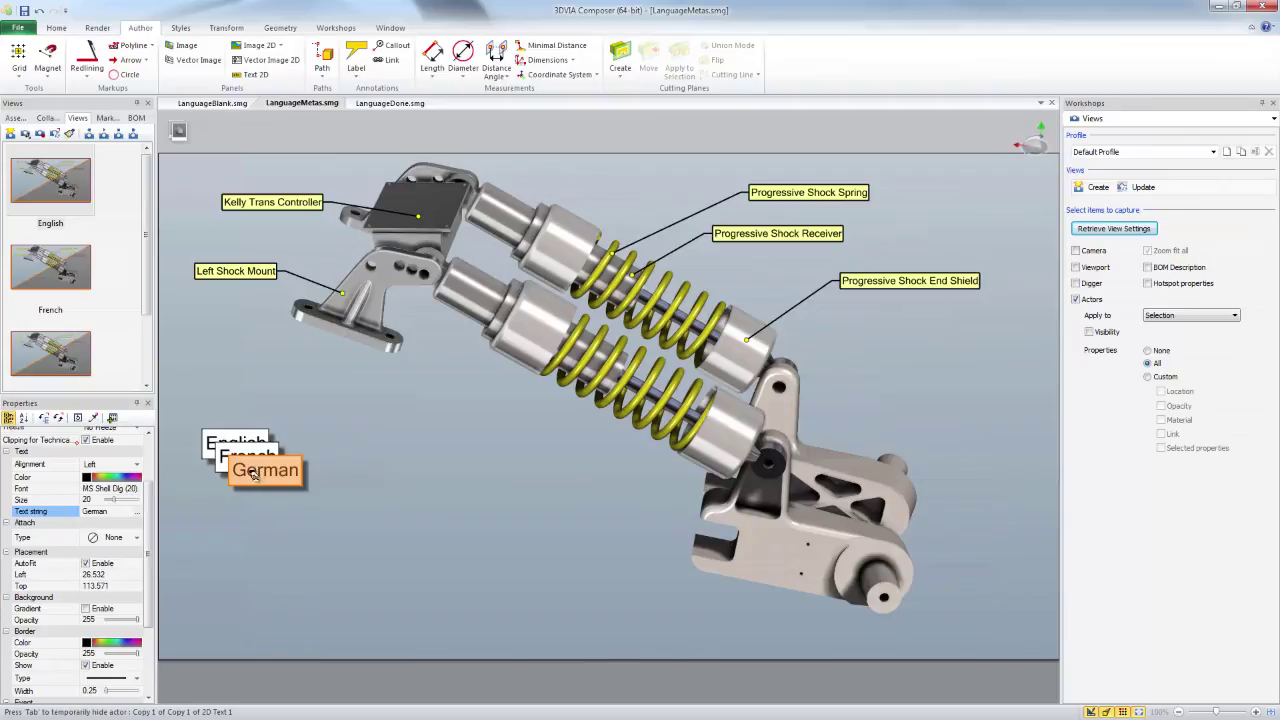
- Paste a fourth 2D text and change its text string to Japanese
key(ctrl+v)
click(121, 515)
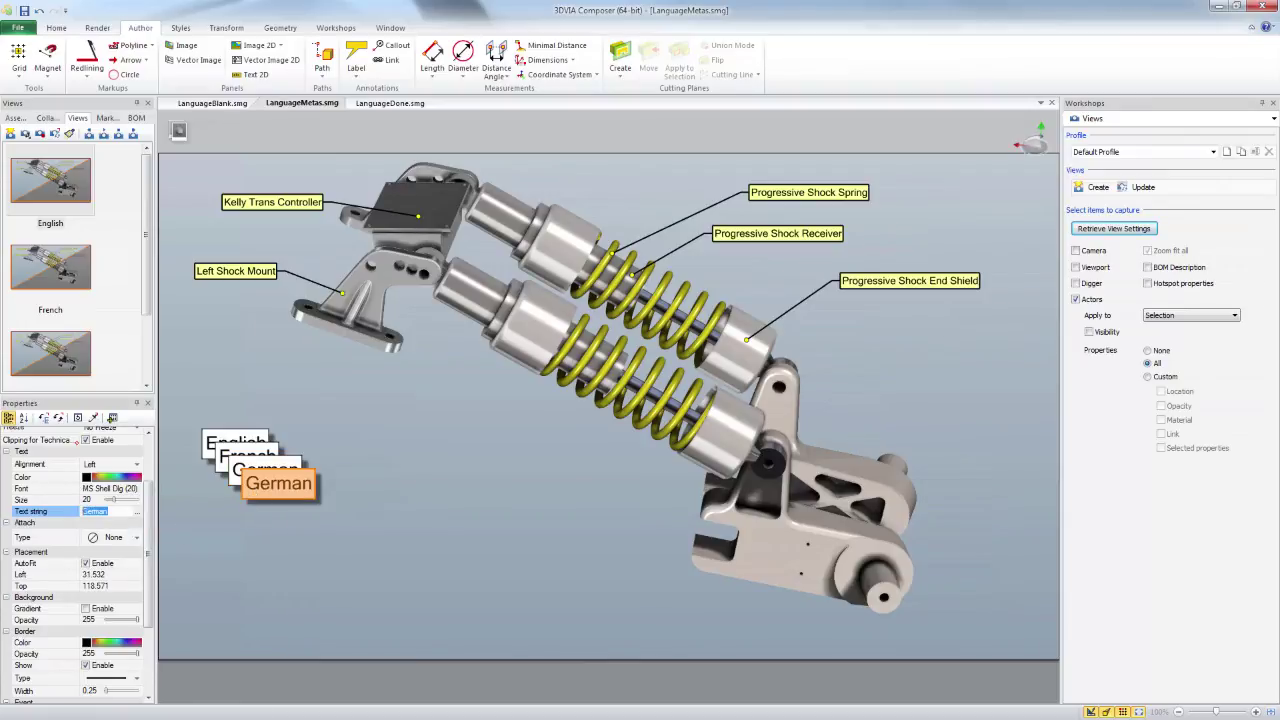
text(Japanese)
key(Return)
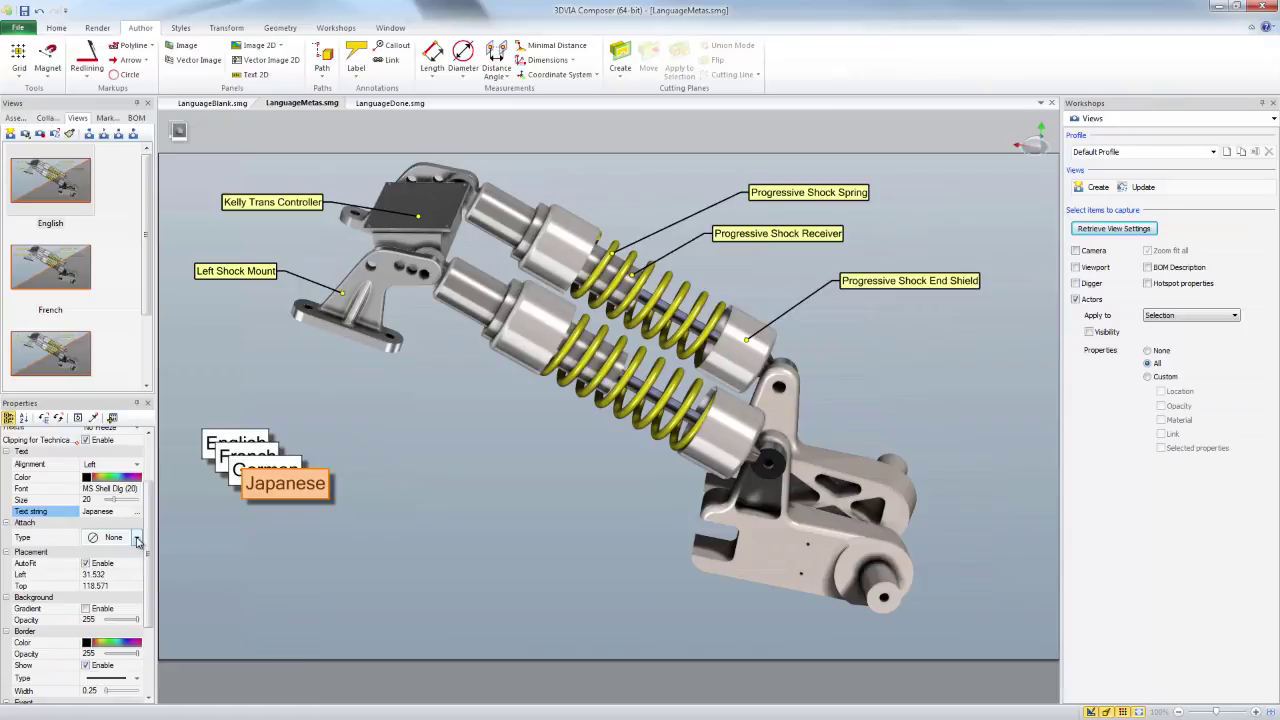
click(380, 512)
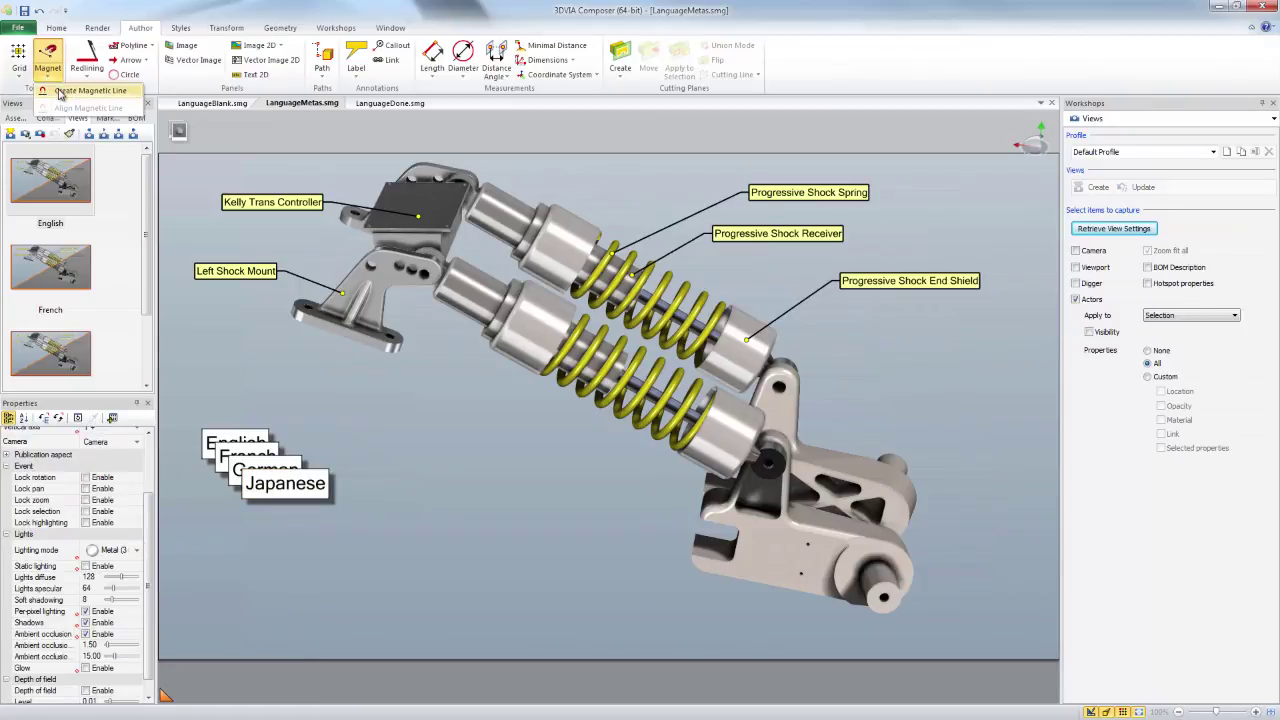
- Create a vertical magnetic line about 83 long beside the four language texts and snap them to it in an evenly spaced column
click(47, 57)
click(189, 386)
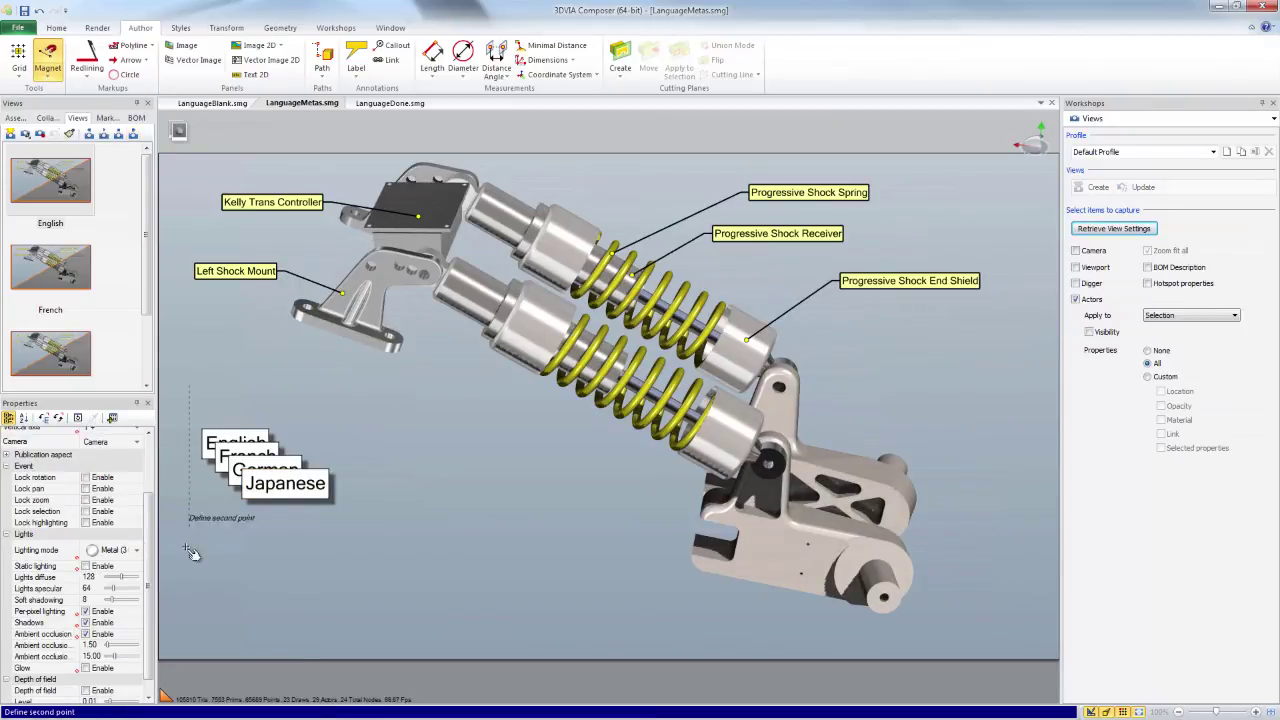
click(189, 606)
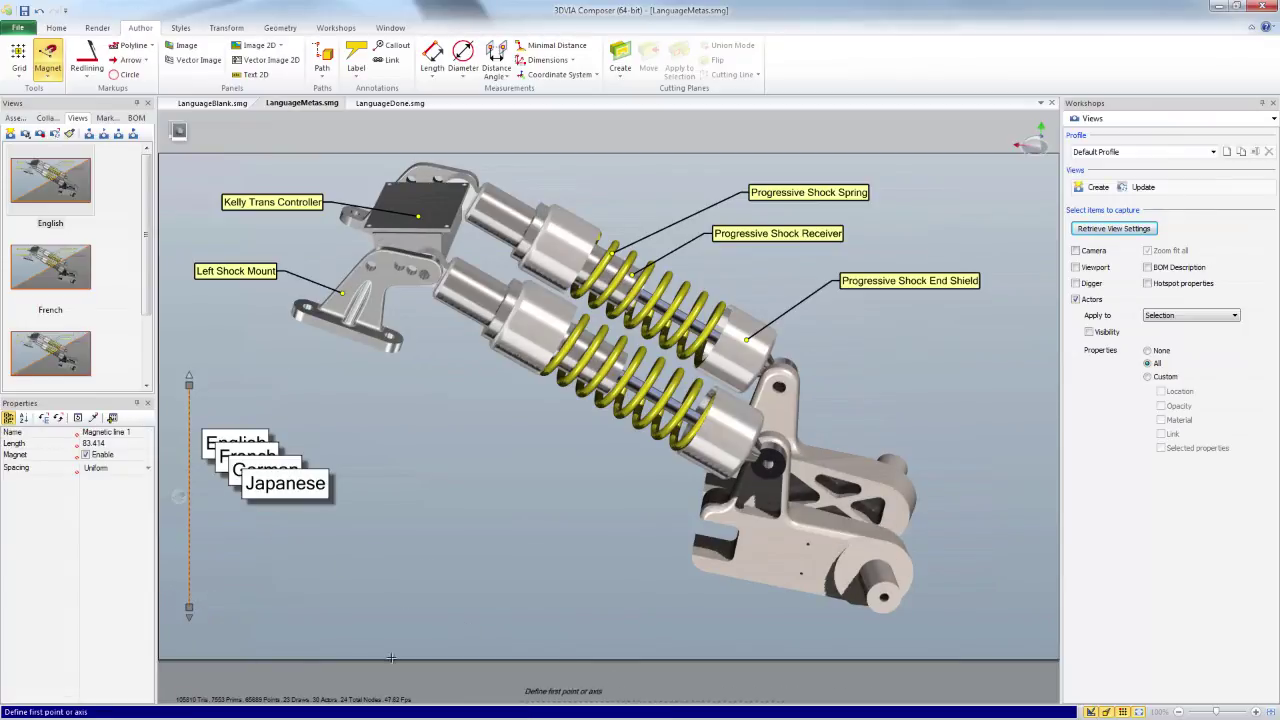
key(Escape)
mouse_move(187, 535)
mouse_down()
mouse_move(217, 454)
mouse_move(232, 450)
mouse_move(236, 486)
mouse_move(197, 527)
mouse_up()
key(Escape)
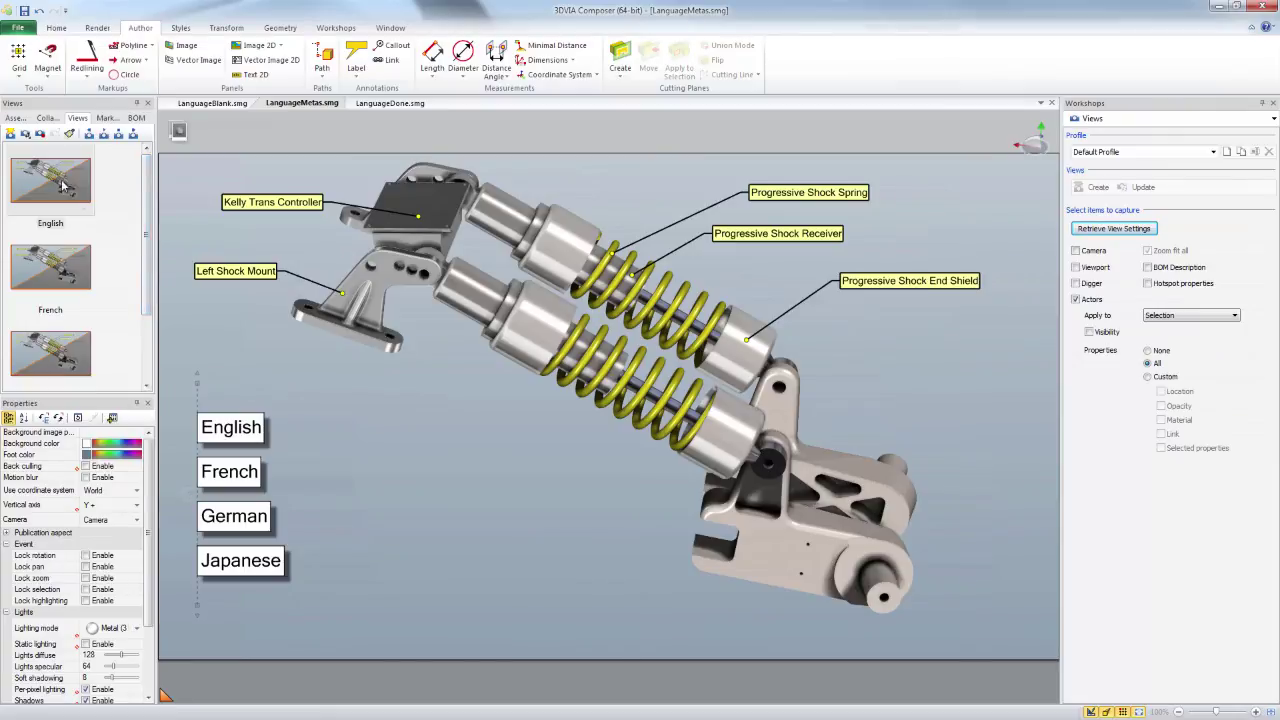
- Link the English, French, German and Japanese 2D texts to the views of the same names
drag(60, 183, 233, 430)
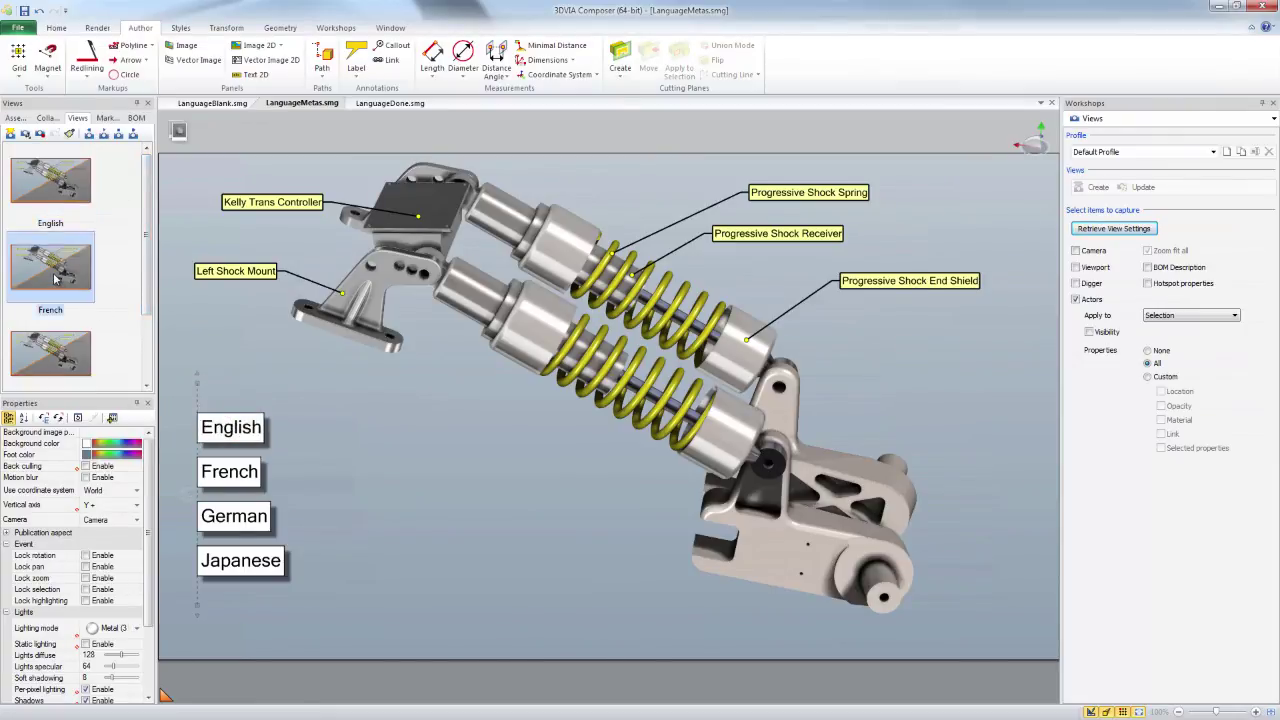
scroll(52, 280, down, 1)
drag(52, 280, 240, 576)
drag(78, 370, 233, 517)
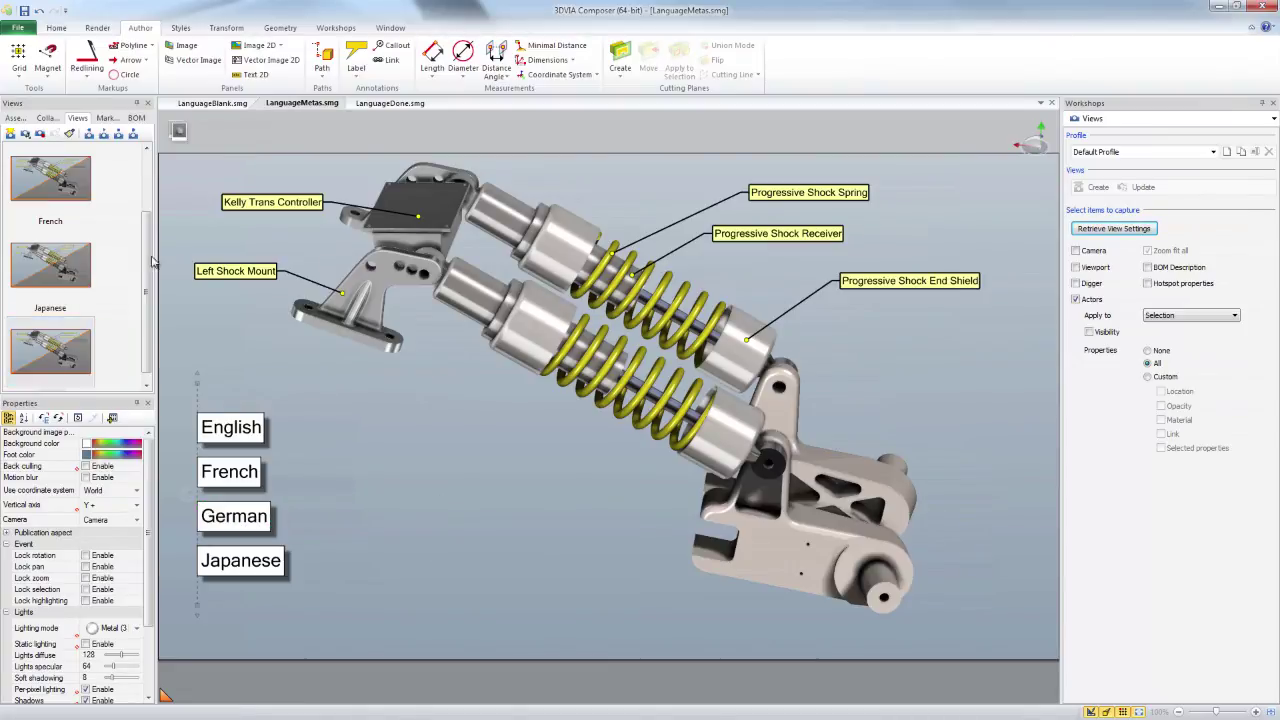
- Rename the first view, the one showing the four language texts above the English view, as Main
scroll(140, 280, up, 2)
scroll(120, 300, up, 2)
click(70, 195)
click(56, 224)
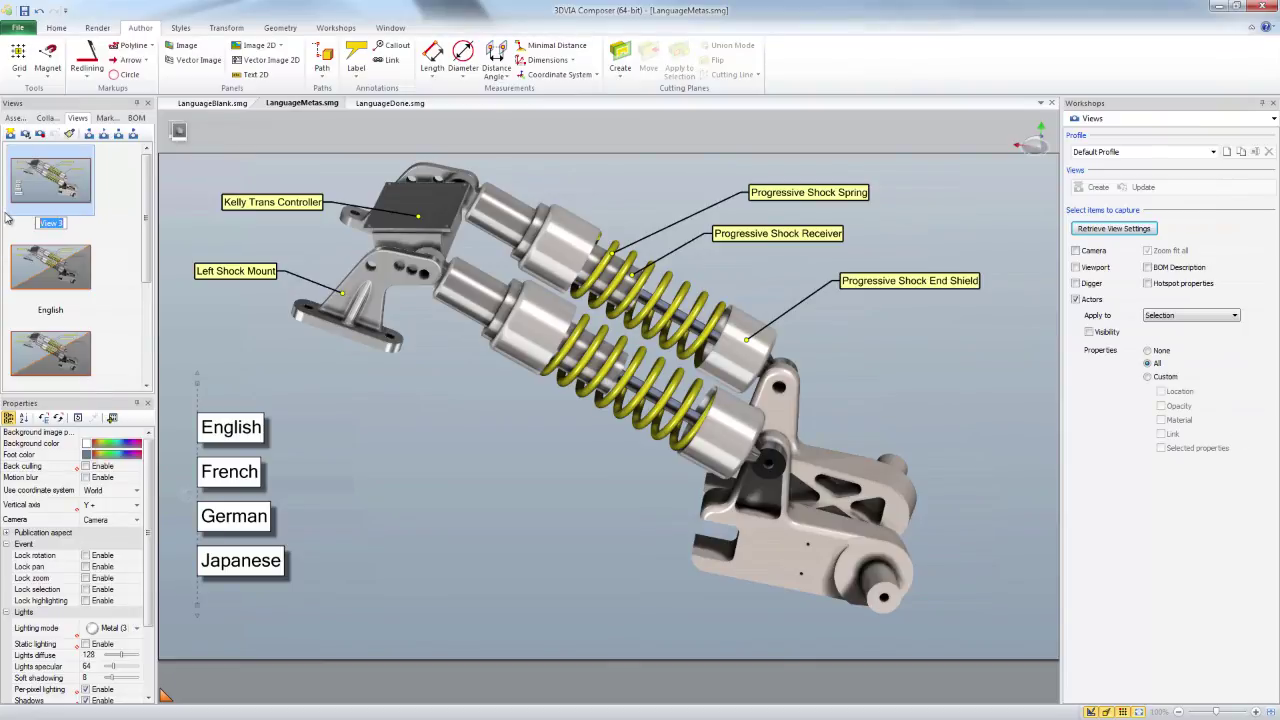
text(Main)
key(Return)
click(609, 518)
- Turn off design mode and test the links on the French, German and Japanese texts
click(1091, 712)
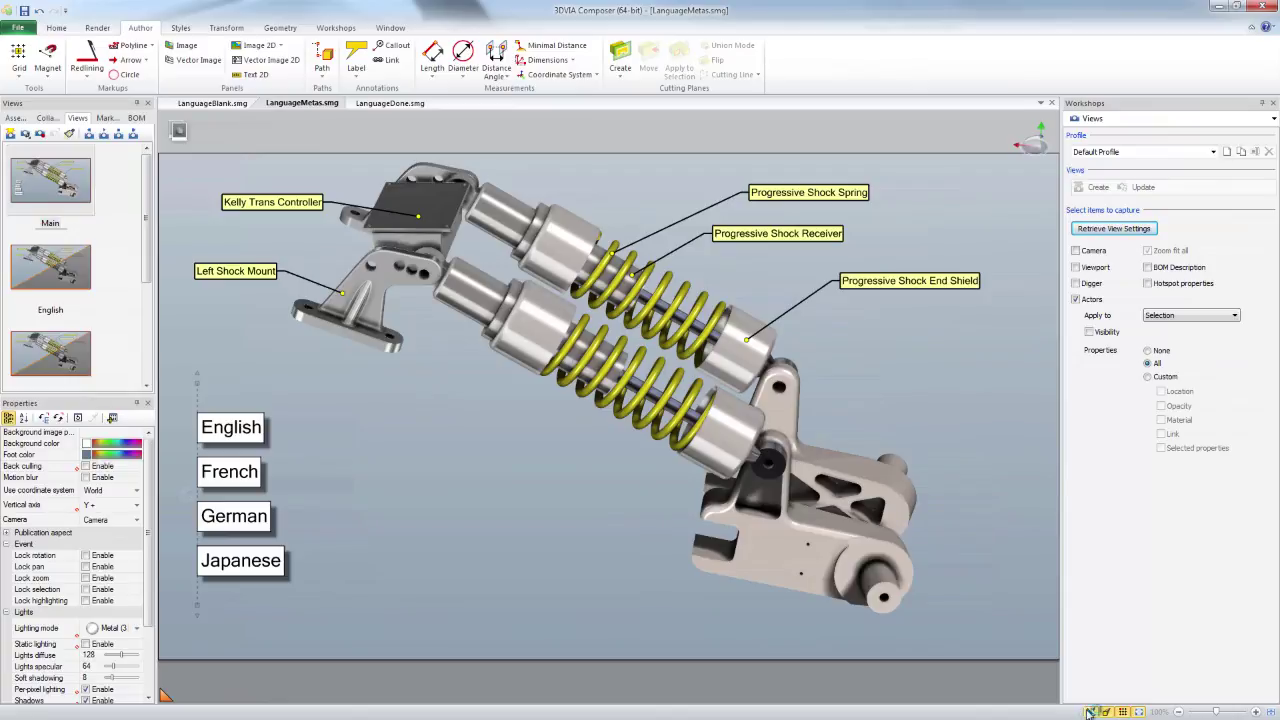
click(227, 474)
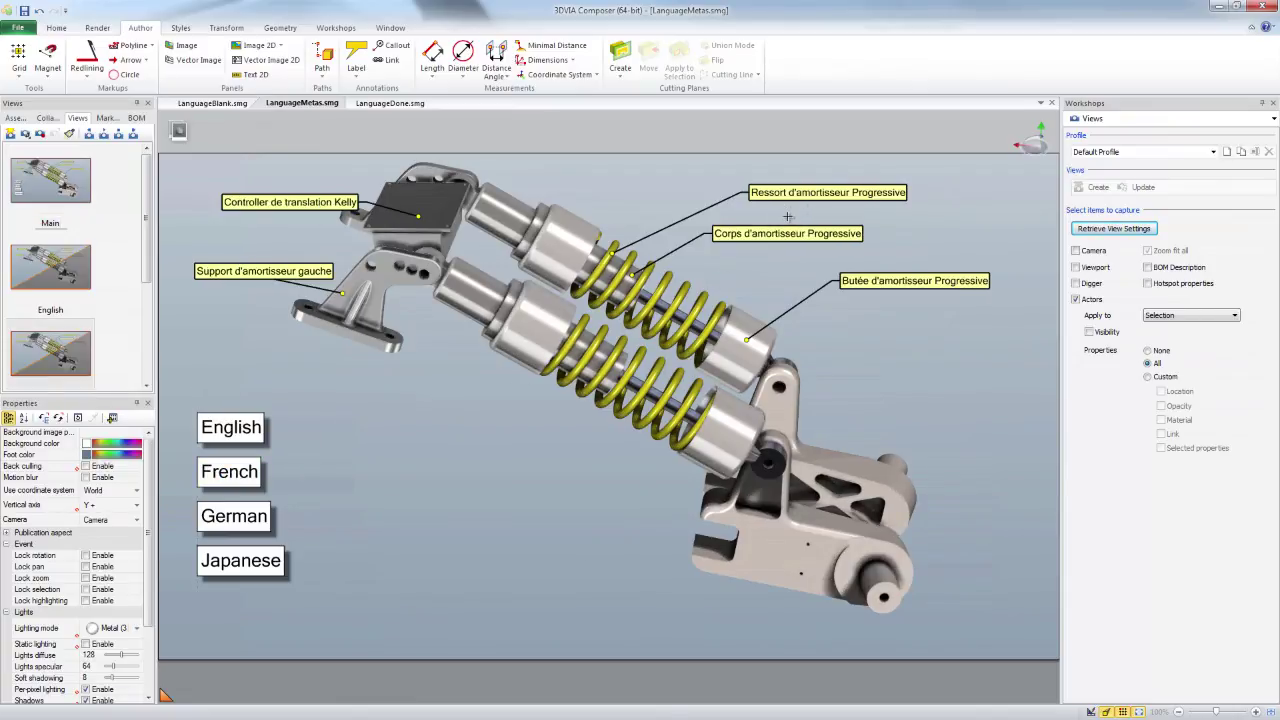
click(233, 520)
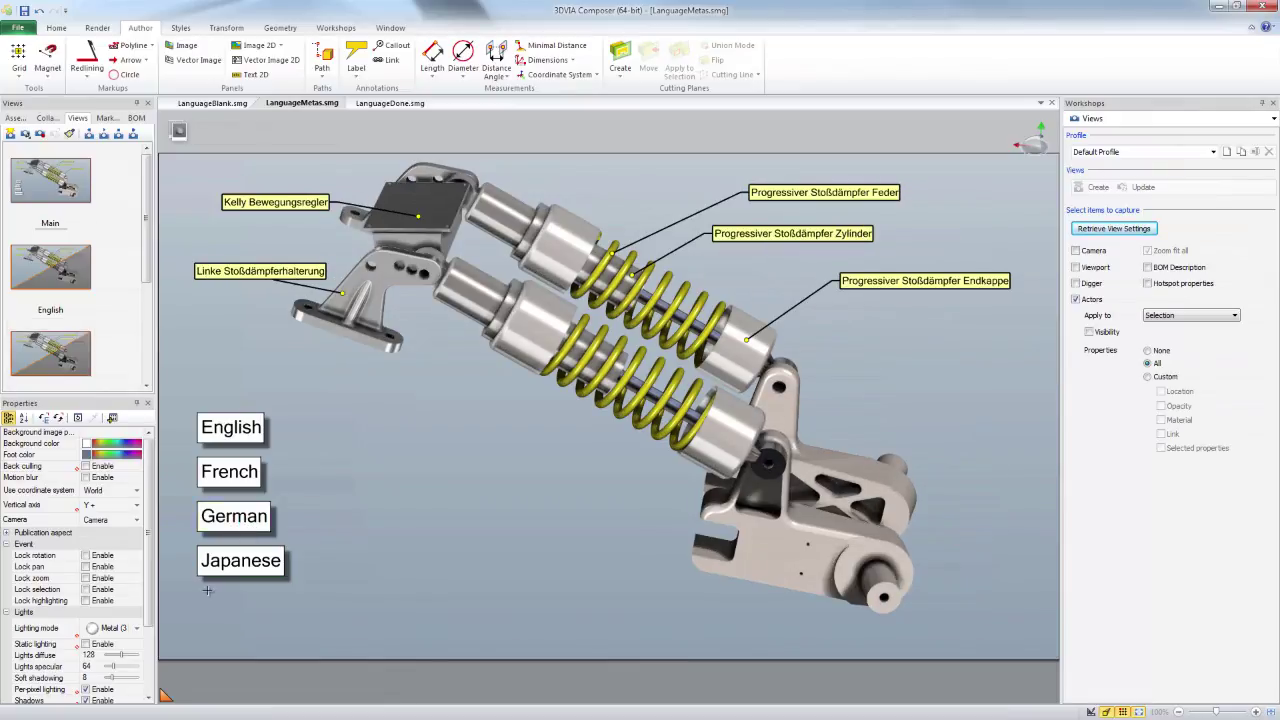
click(228, 566)
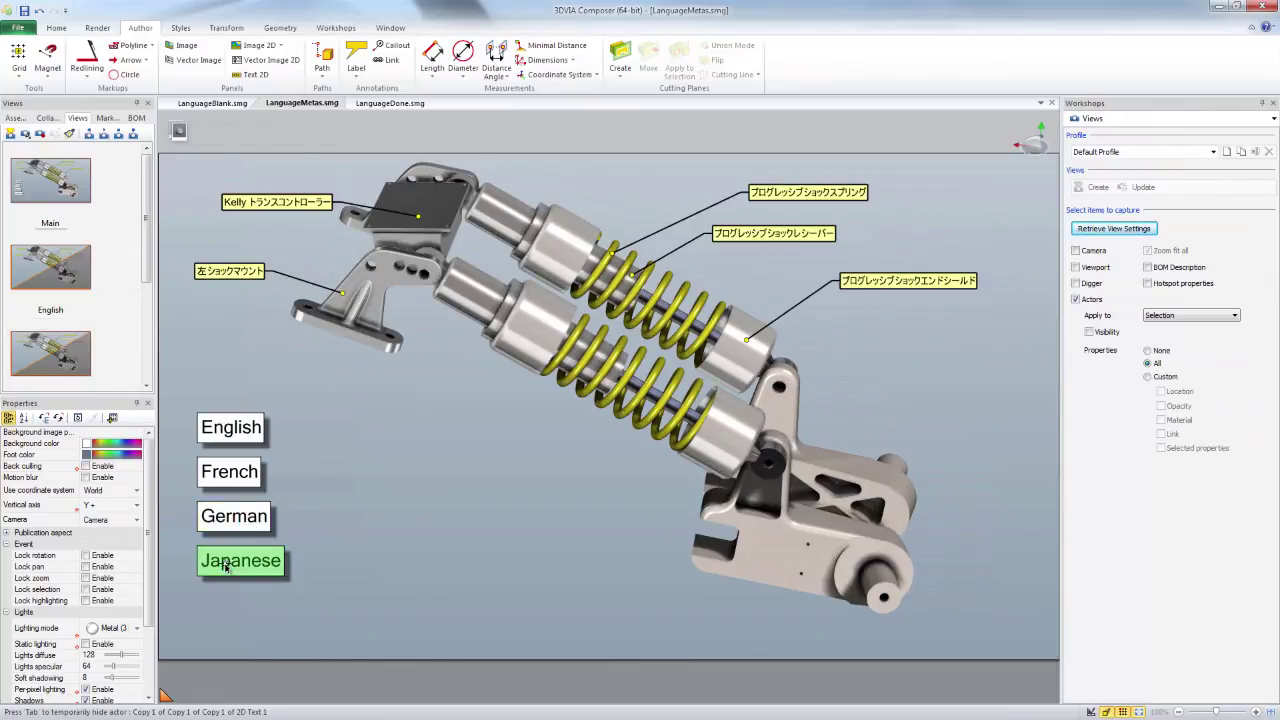